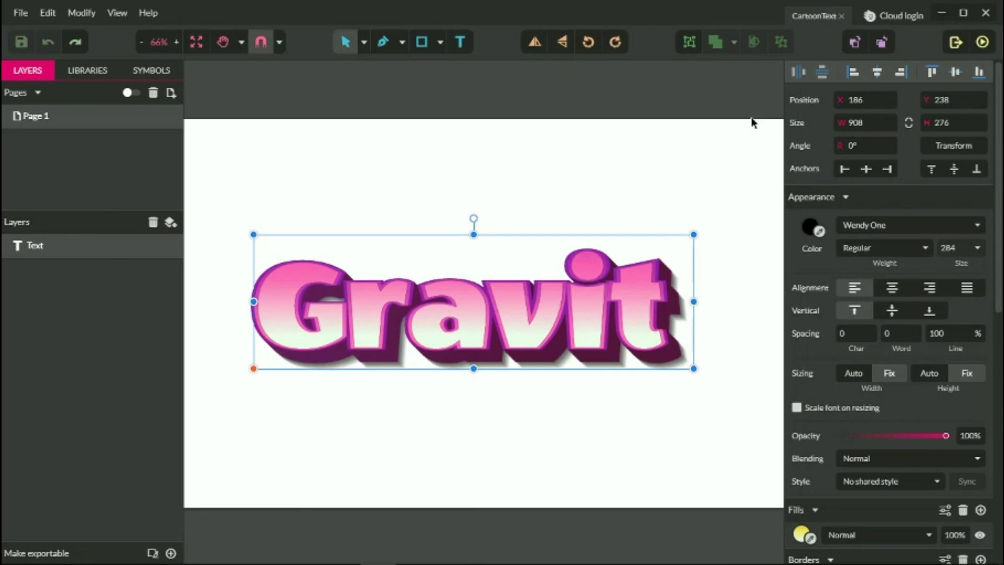
{"action": "left_click", "coordinate": [664, 279]}
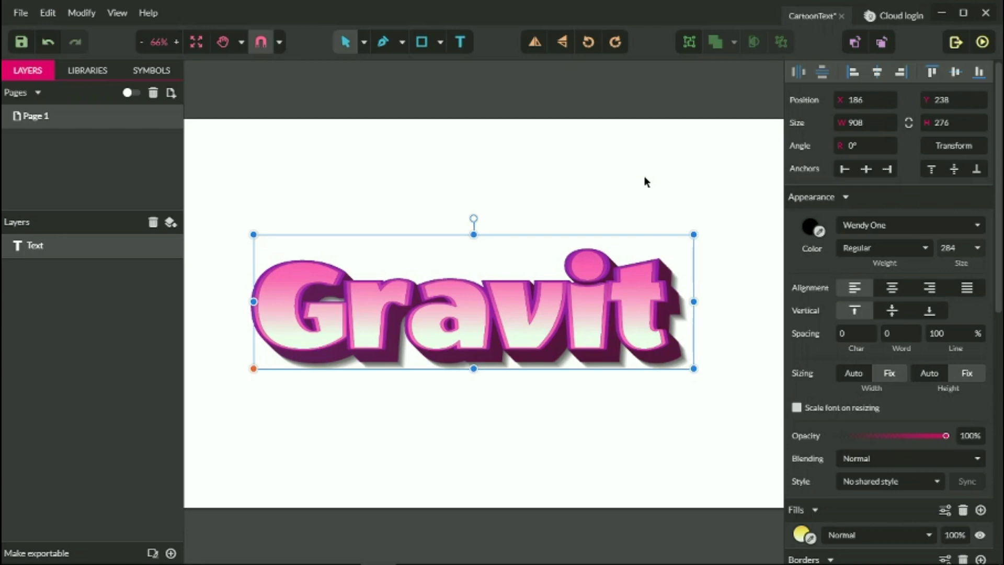
{"action": "mouse_move", "coordinate": [644, 562]}
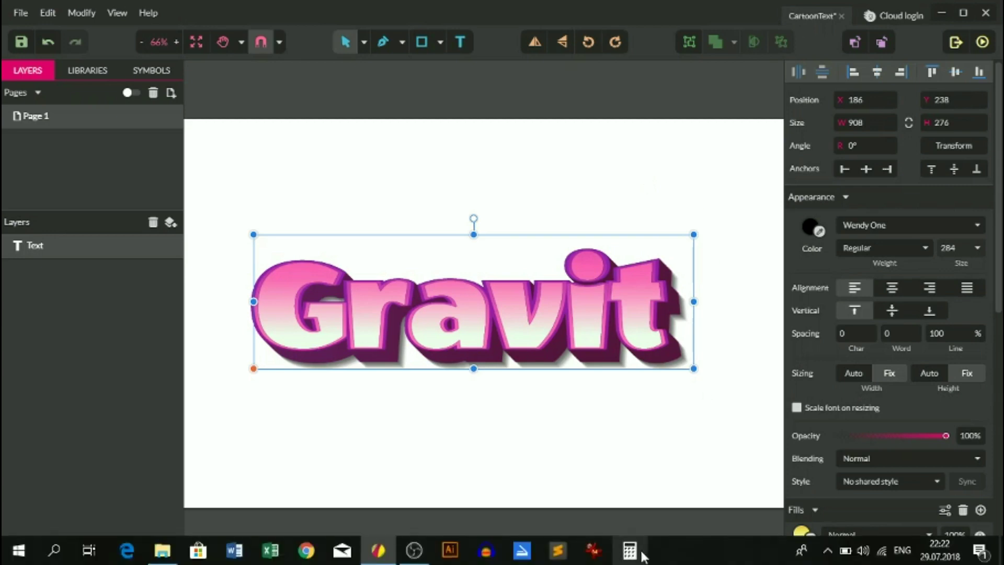
Create a new design from the Blog Cover preset, 560x315 px.
{"action": "left_click", "coordinate": [20, 13]}
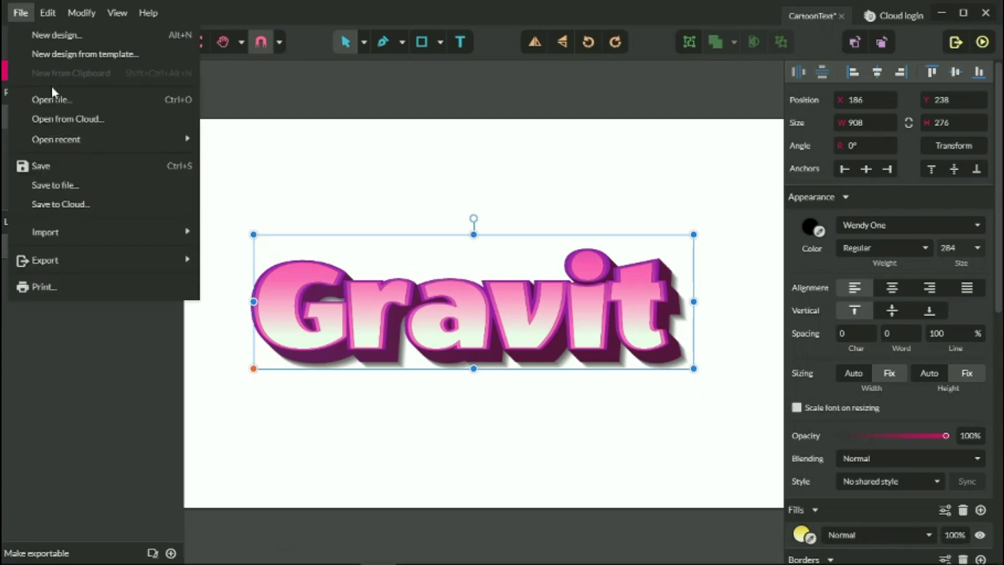
{"action": "left_click", "coordinate": [46, 35]}
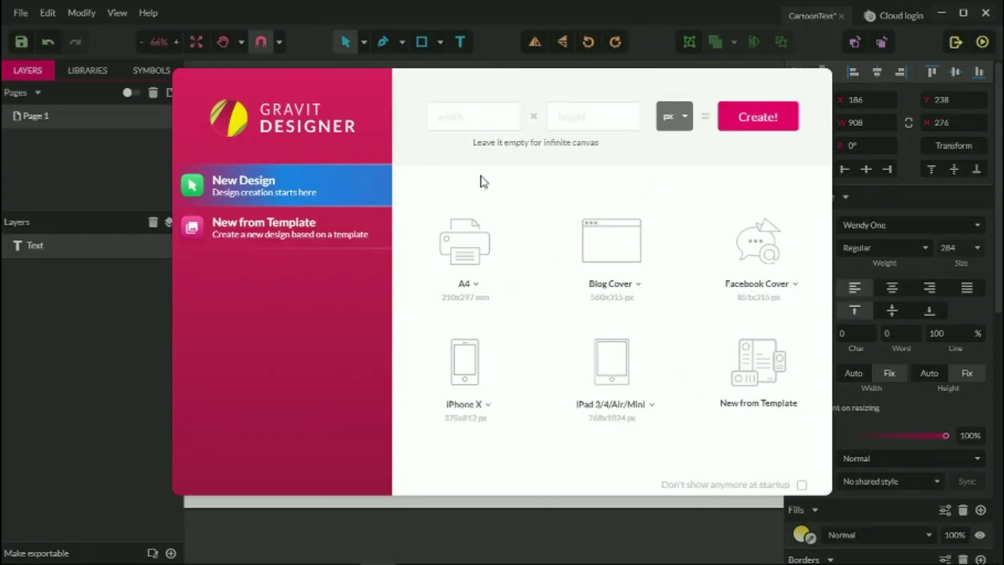
{"action": "left_click", "coordinate": [620, 247]}
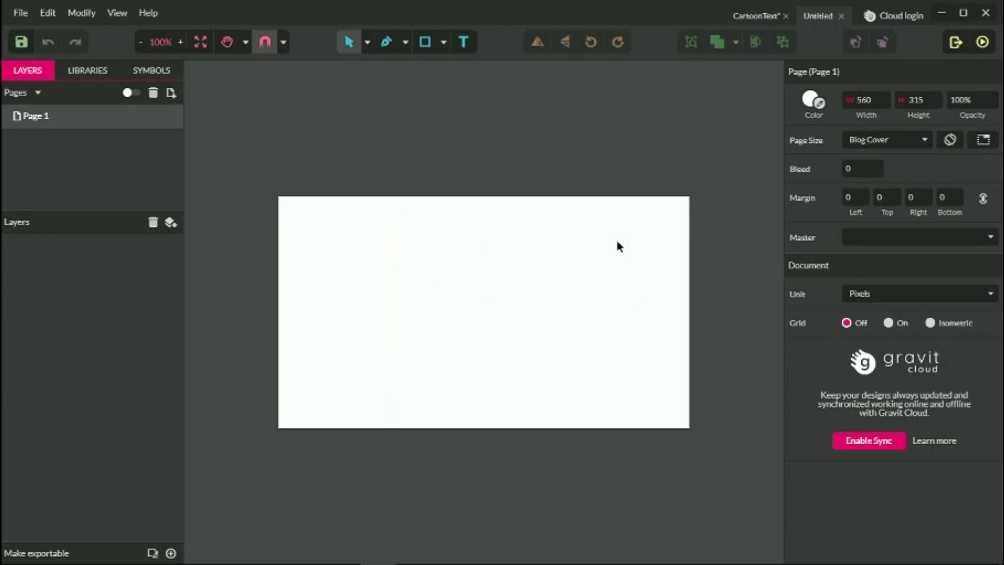
Add the text "Cartoon" in the upper-left area of the blank page.
{"action": "key", "text": "t"}
{"action": "left_click", "coordinate": [369, 246]}
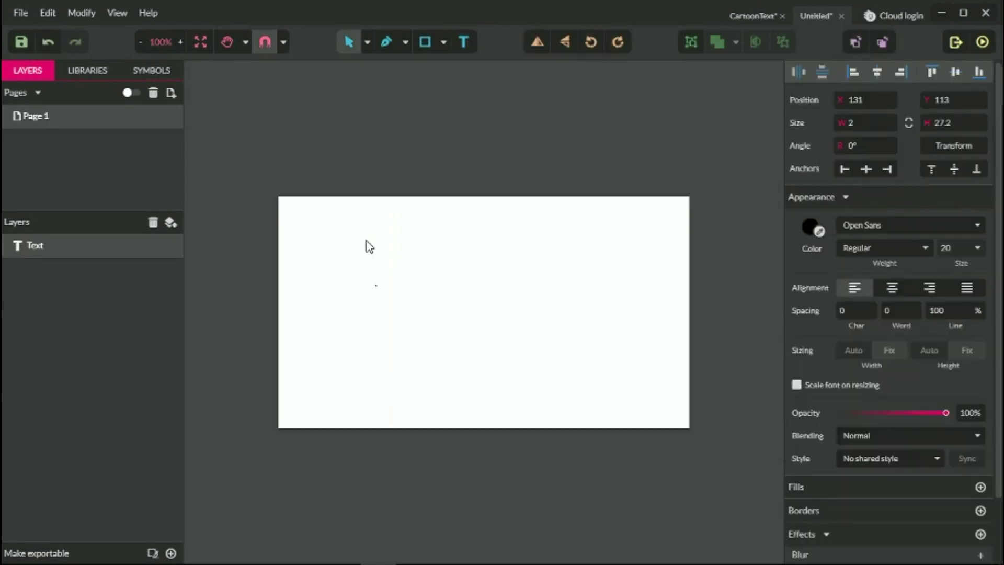
{"action": "type", "text": "Cartoon"}
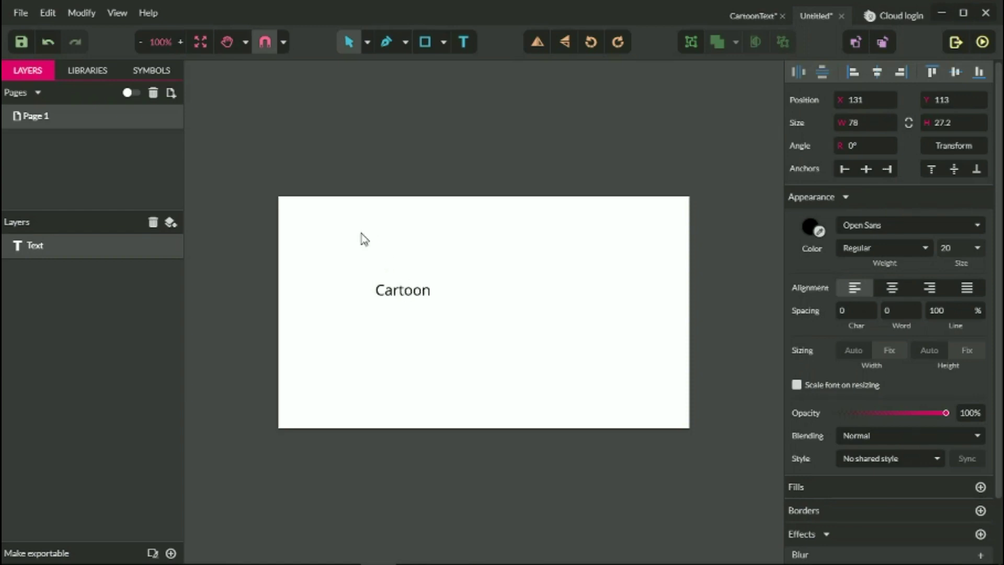
{"action": "key", "text": "Escape"}
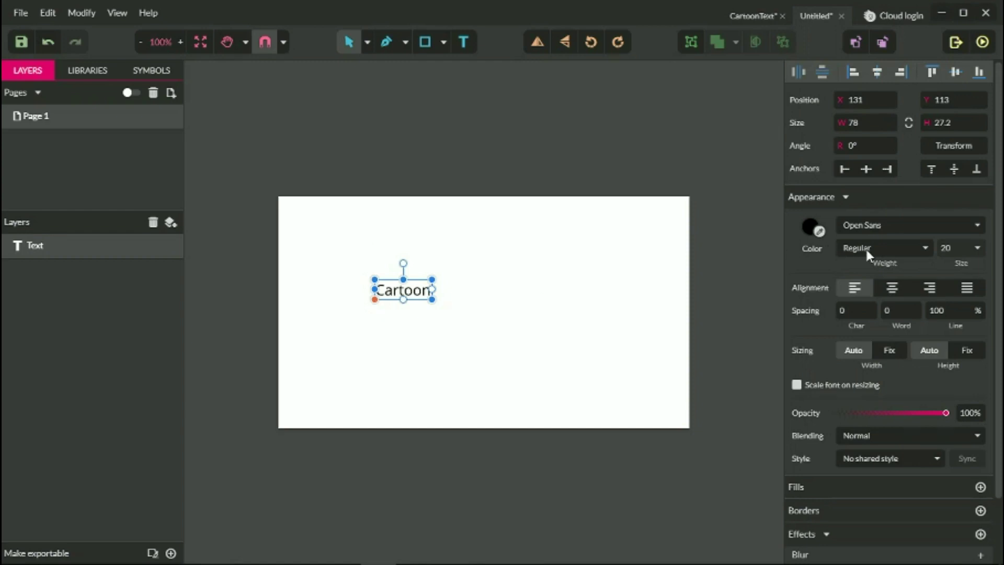
Set the "Cartoon" text's font to Wendy One and its font size to 184.
{"action": "left_click", "coordinate": [961, 247]}
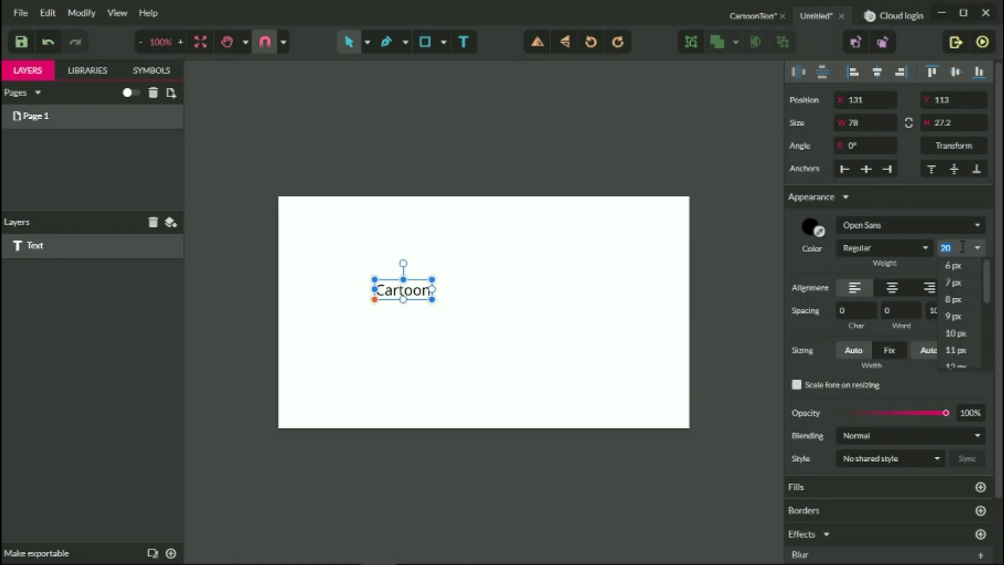
{"action": "left_click", "coordinate": [923, 225]}
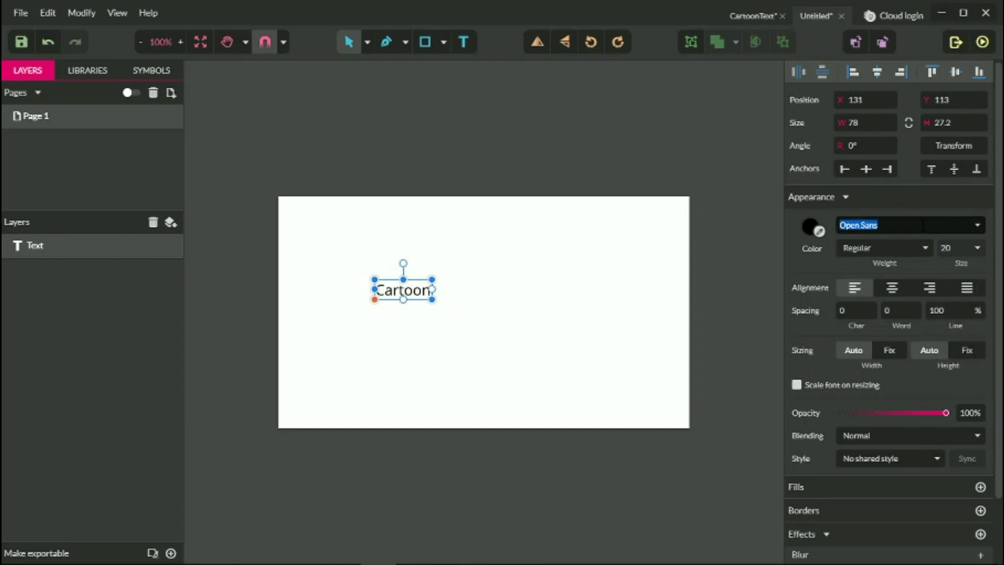
{"action": "key", "text": "BackSpace"}
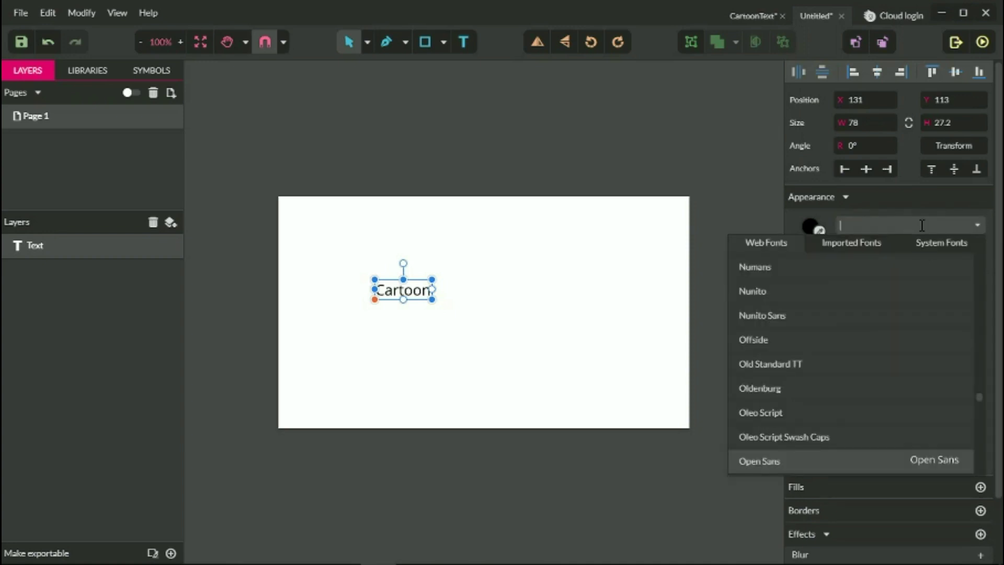
{"action": "type", "text": "we"}
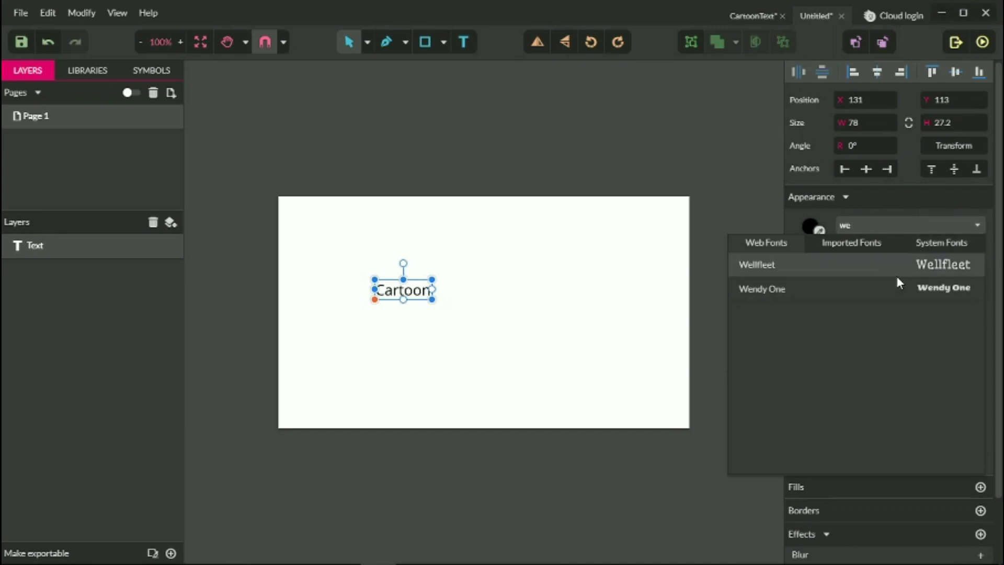
{"action": "left_click", "coordinate": [793, 290]}
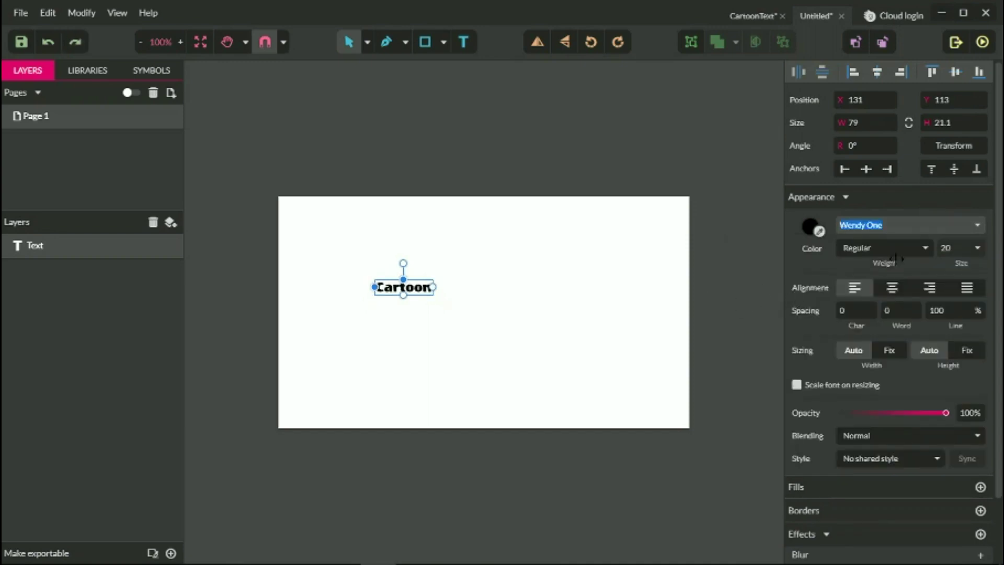
{"action": "left_click", "coordinate": [964, 249]}
{"action": "type", "text": "184"}
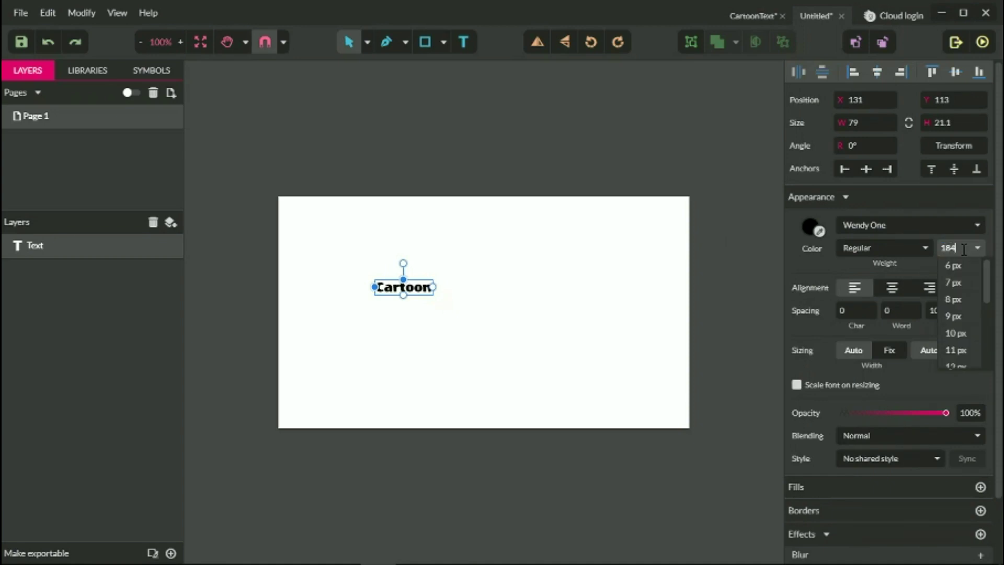
{"action": "key", "text": "Return"}
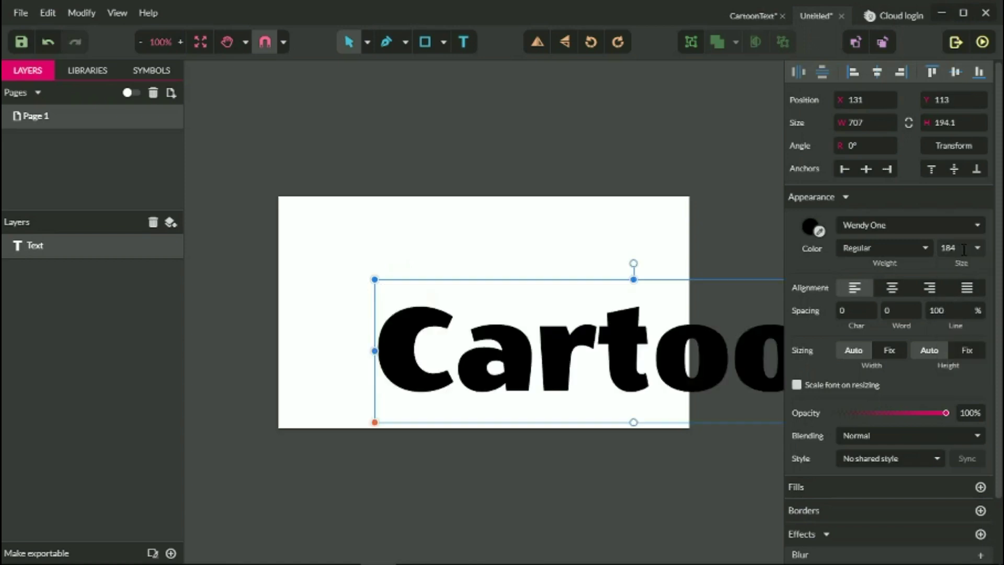
Scale the "Cartoon" text down to about 501 px wide and 138 px high, and centre it on the page.
{"action": "left_click_drag", "start_coordinate": [375, 422], "coordinate": [287, 348]}
{"action": "left_click_drag", "start_coordinate": [433, 316], "coordinate": [451, 317]}
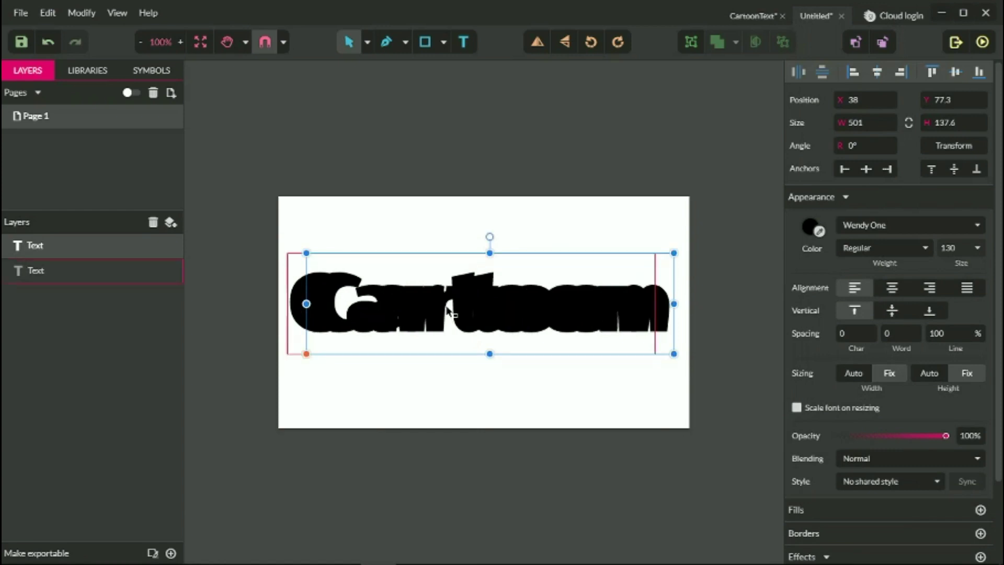
{"action": "key", "text": "ctrl+z"}
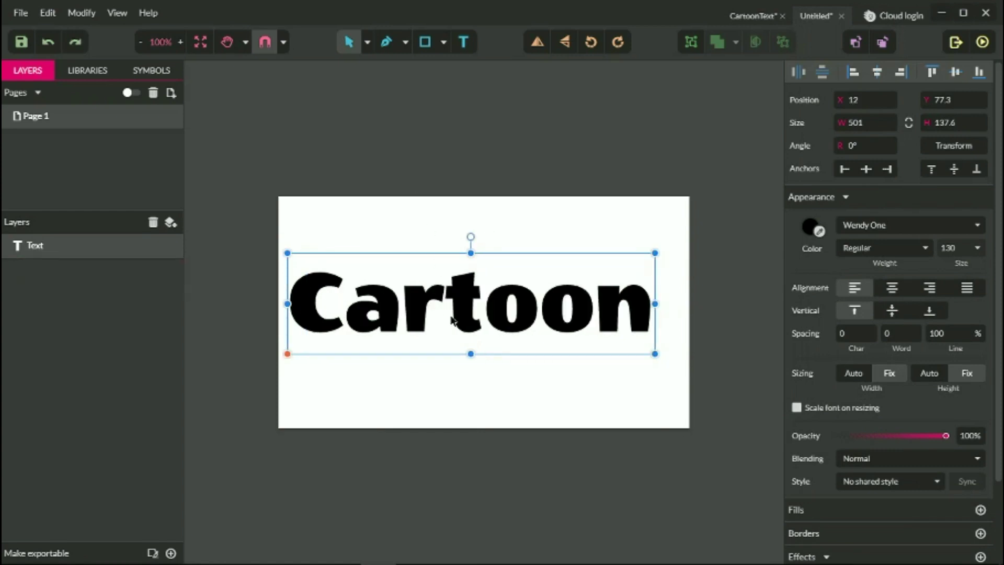
{"action": "left_click_drag", "start_coordinate": [441, 316], "coordinate": [453, 316]}
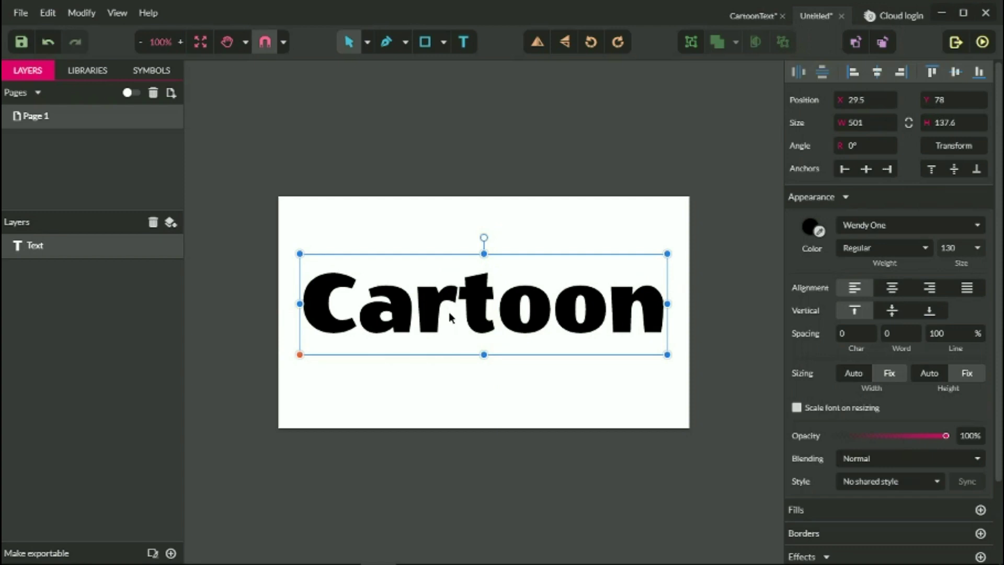
Add a fill to the "Cartoon" text and make it a linear gradient.
{"action": "scroll", "coordinate": [870, 454], "scroll_direction": "down", "scroll_amount": 1}
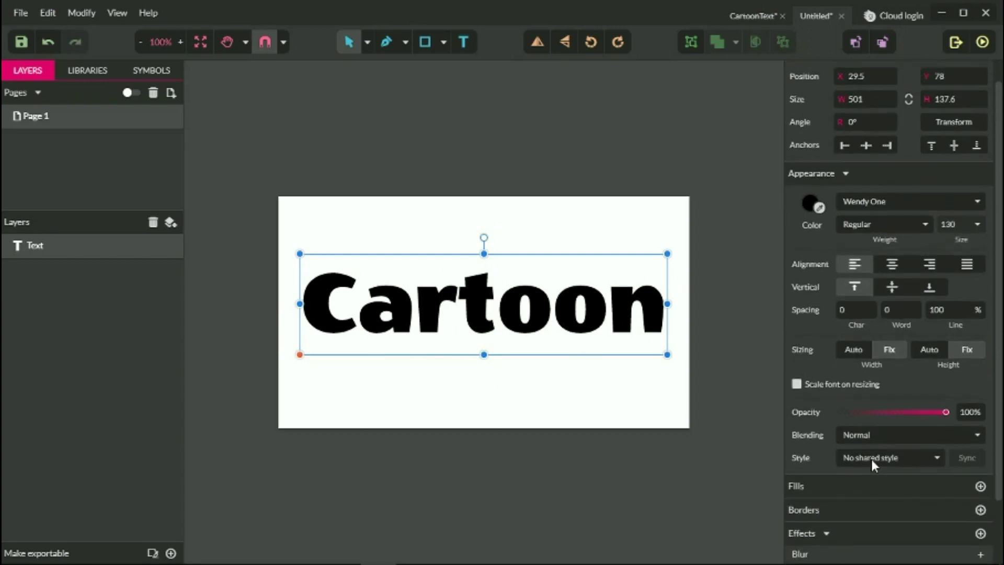
{"action": "scroll", "coordinate": [871, 463], "scroll_direction": "down", "scroll_amount": 3}
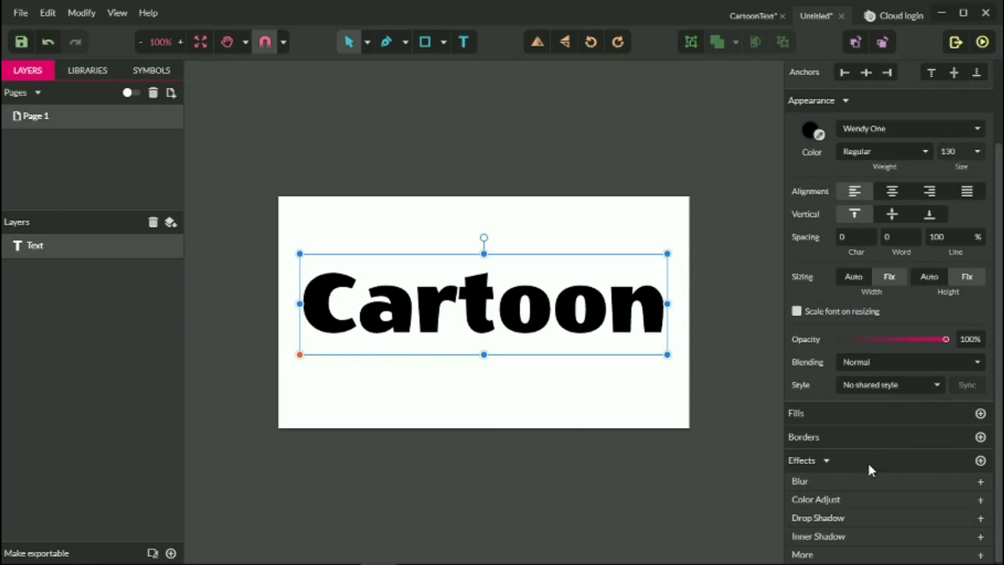
{"action": "left_click", "coordinate": [979, 414]}
{"action": "scroll", "coordinate": [884, 426], "scroll_direction": "down", "scroll_amount": 1}
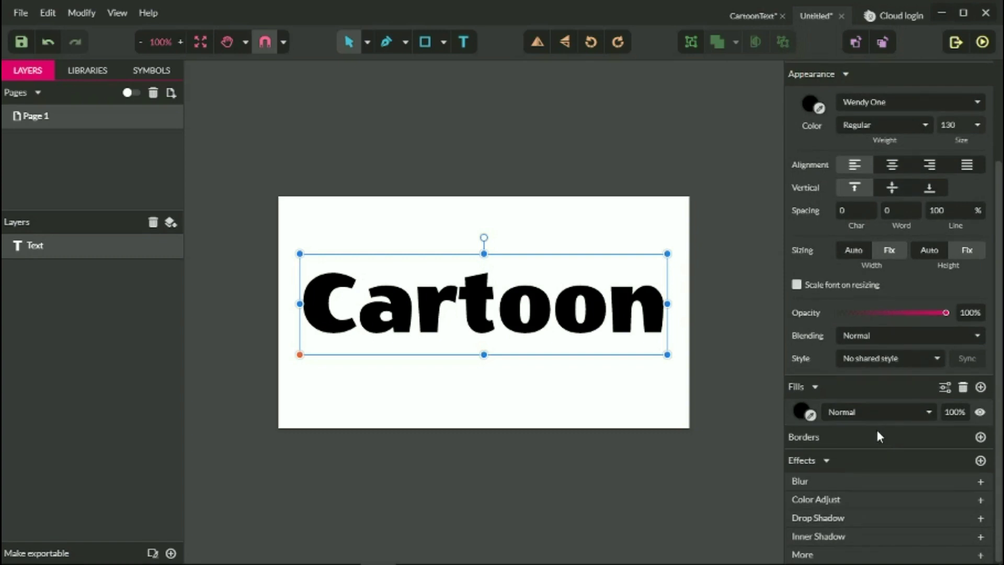
{"action": "left_click", "coordinate": [801, 413]}
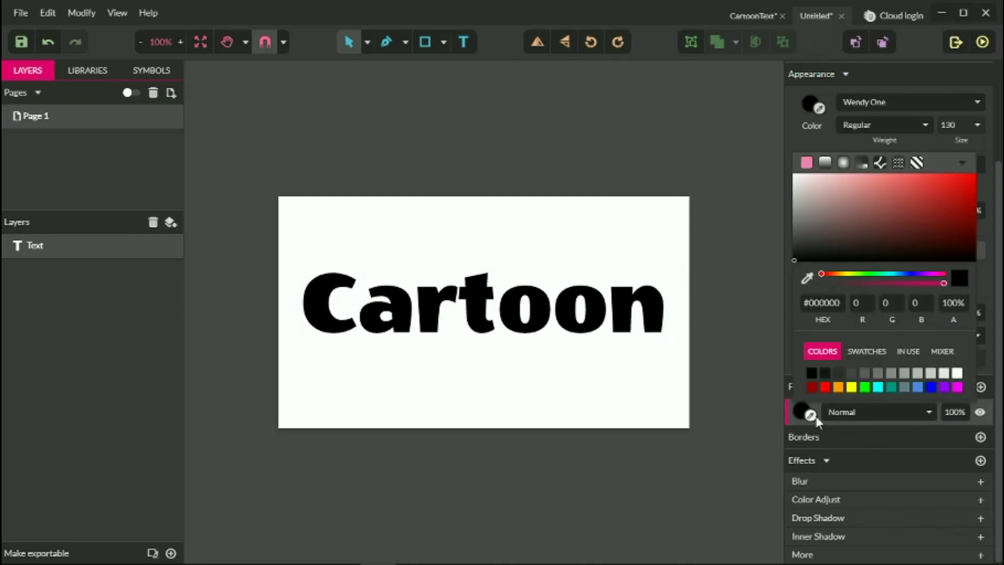
{"action": "left_click", "coordinate": [825, 163]}
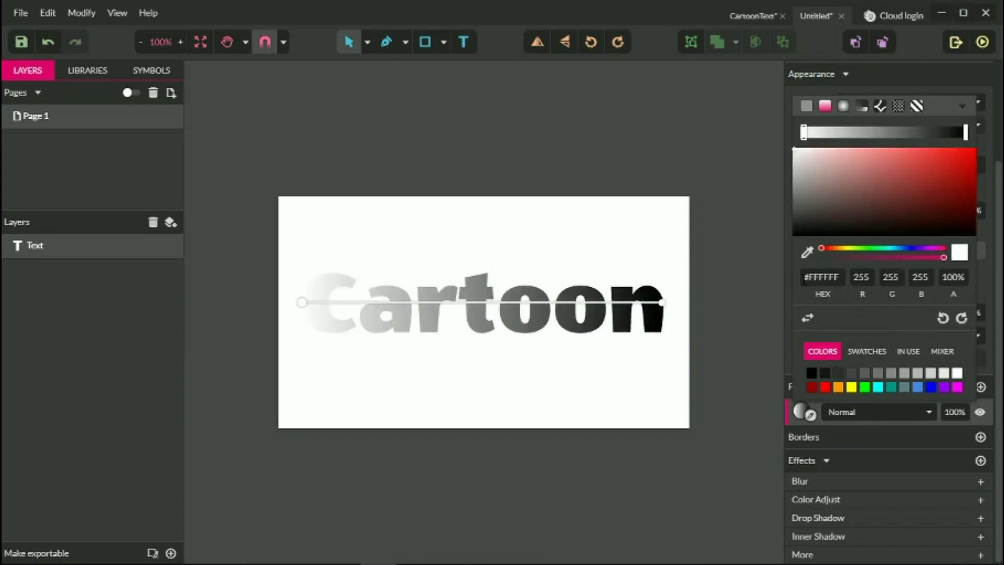
Set the gradient's starting colour to #E6C04C.
{"action": "left_click_drag", "start_coordinate": [809, 276], "coordinate": [854, 277]}
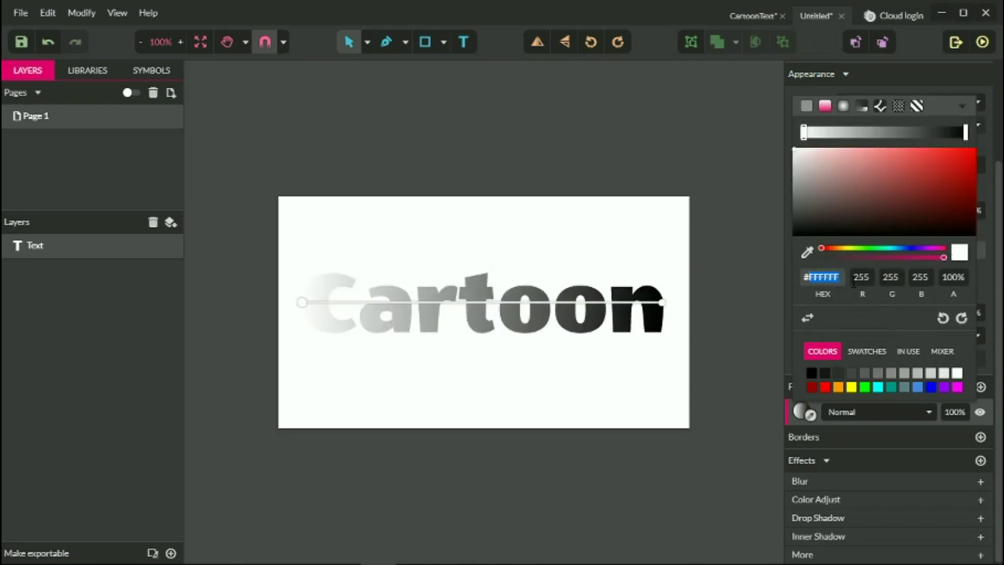
{"action": "type", "text": "e6c04c"}
{"action": "key", "text": "Return"}
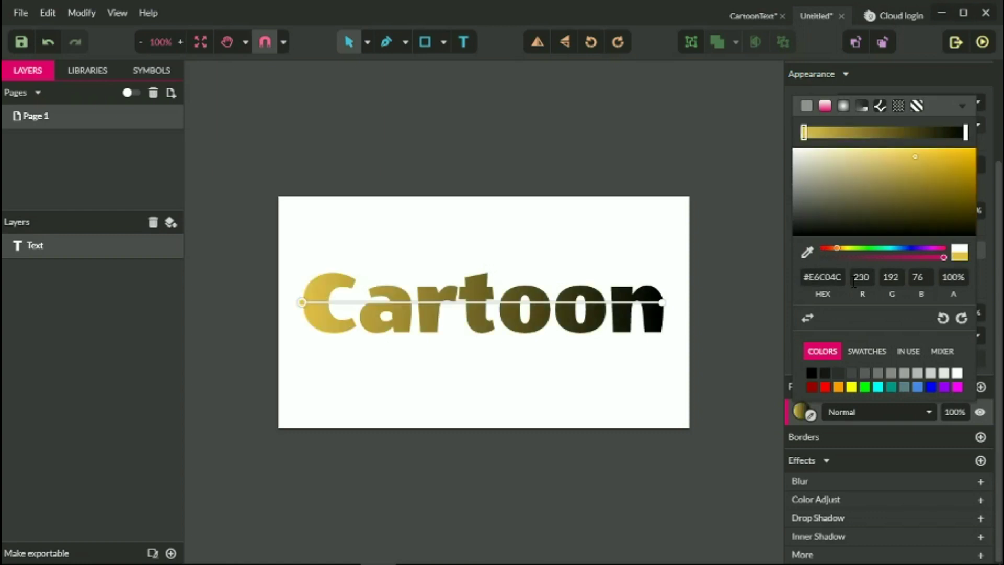
Add a colour stop about a third of the way along the gradient and set it to #F2E95F.
{"action": "left_click", "coordinate": [858, 133]}
{"action": "left_click_drag", "start_coordinate": [805, 277], "coordinate": [856, 282]}
{"action": "key", "text": "BackSpace"}
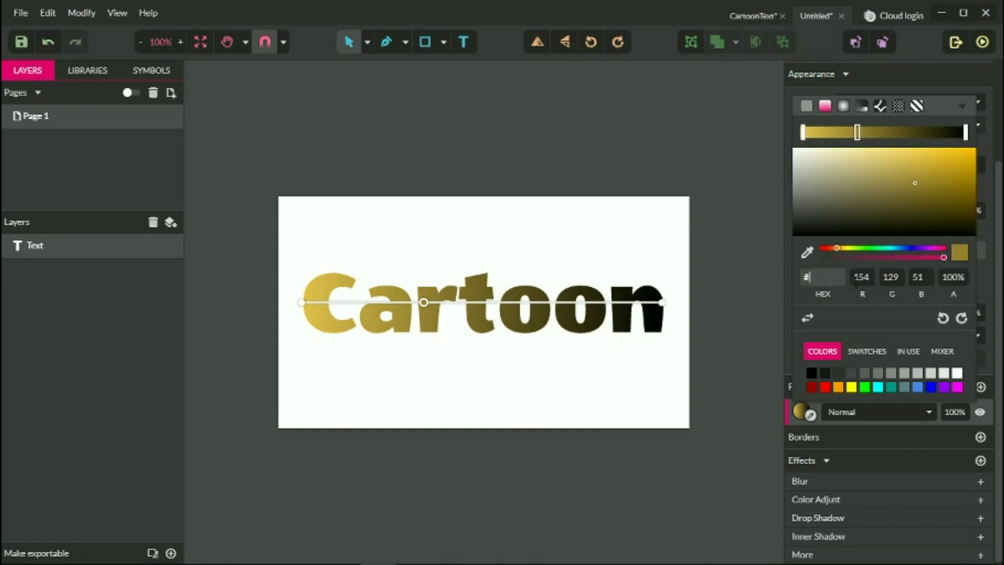
{"action": "type", "text": "f2e95f"}
{"action": "key", "text": "Return"}
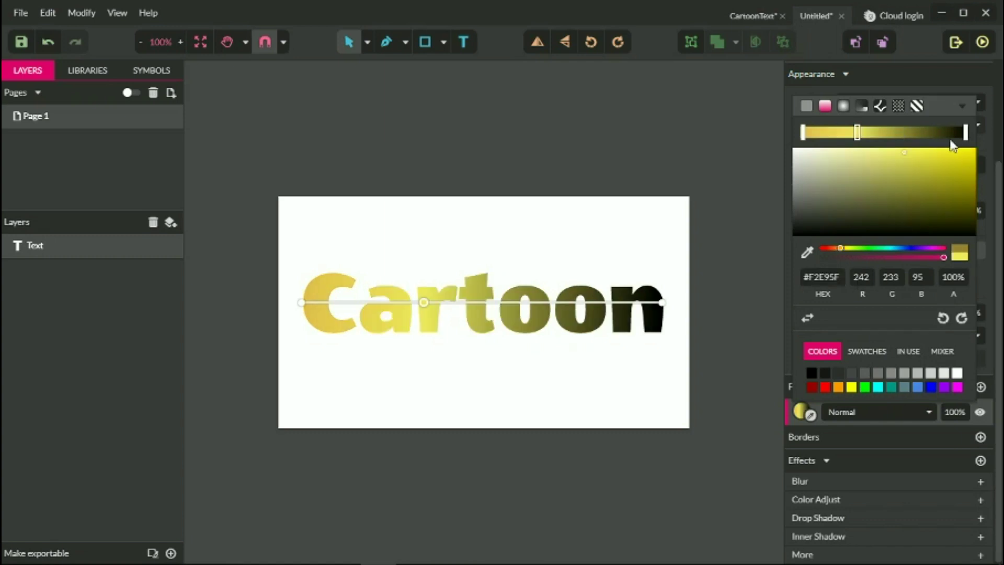
Set the gradient's end colour to #E8F4FC.
{"action": "left_click", "coordinate": [965, 132]}
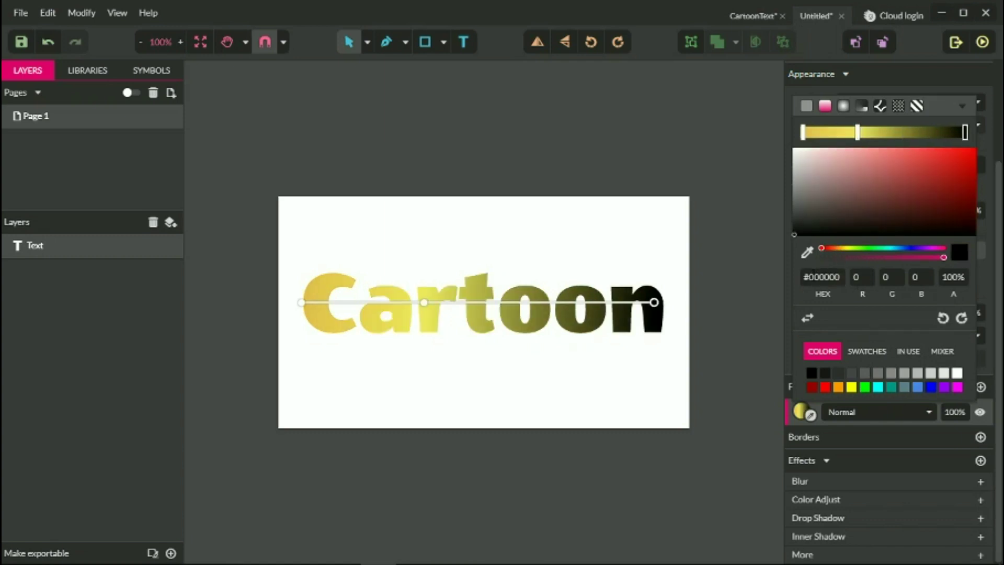
{"action": "left_click_drag", "start_coordinate": [811, 277], "coordinate": [856, 277]}
{"action": "key", "text": "BackSpace"}
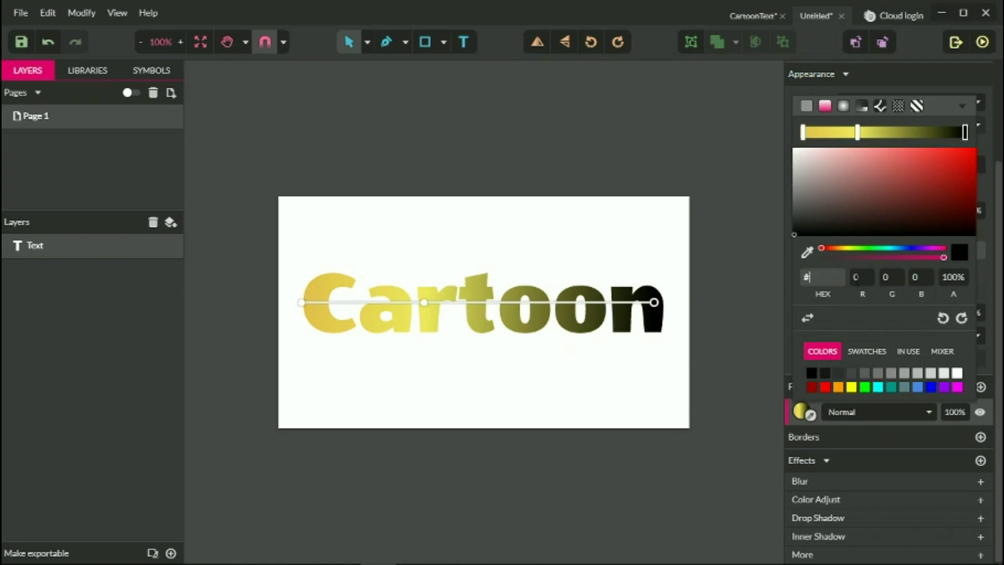
{"action": "type", "text": "e8f4fc"}
{"action": "key", "text": "Return"}
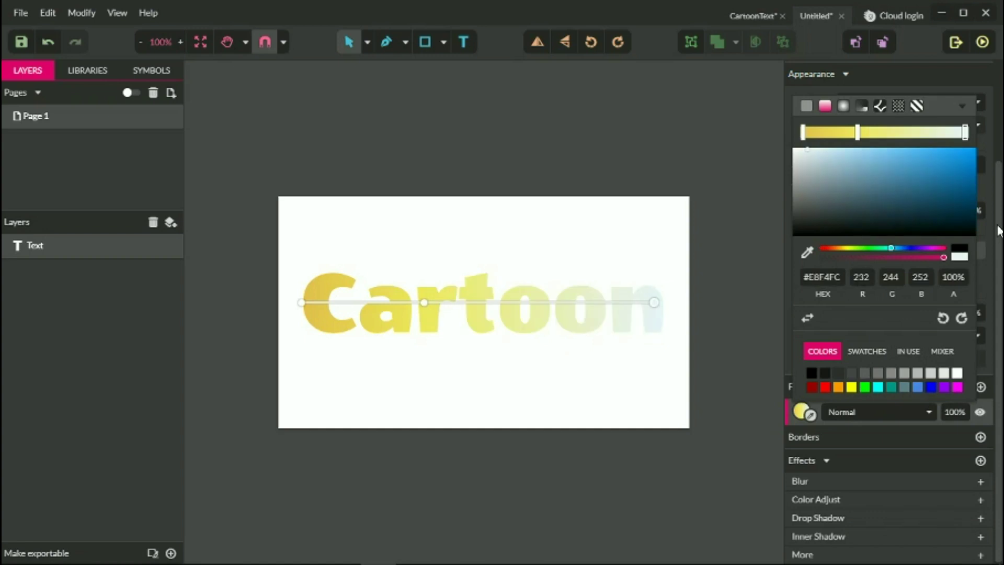
Reorient the gradient vertically, starting at the top of the letter t and ending at its base.
{"action": "left_click_drag", "start_coordinate": [302, 305], "coordinate": [477, 273]}
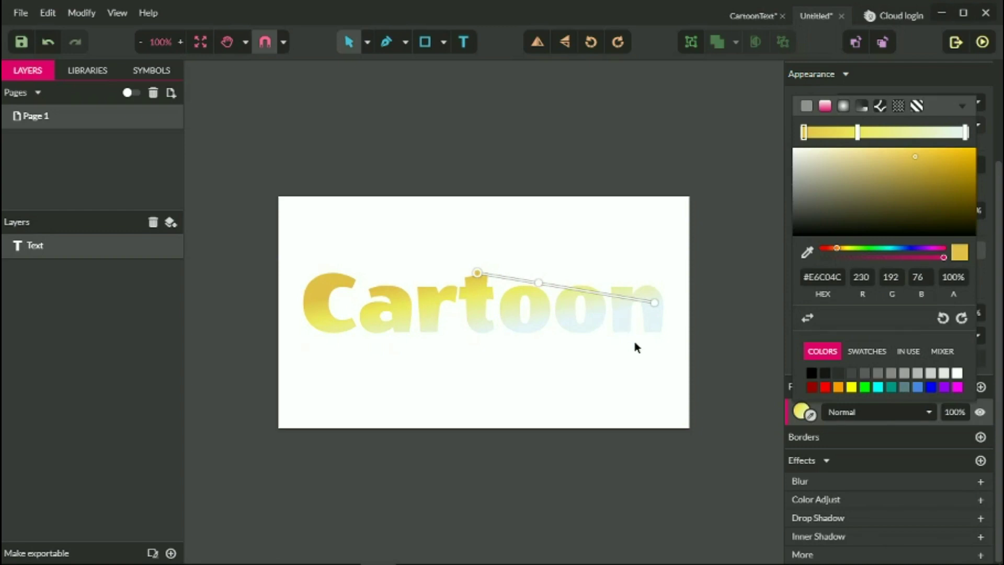
{"action": "left_click", "coordinate": [655, 303]}
{"action": "left_click_drag", "start_coordinate": [654, 305], "coordinate": [478, 335]}
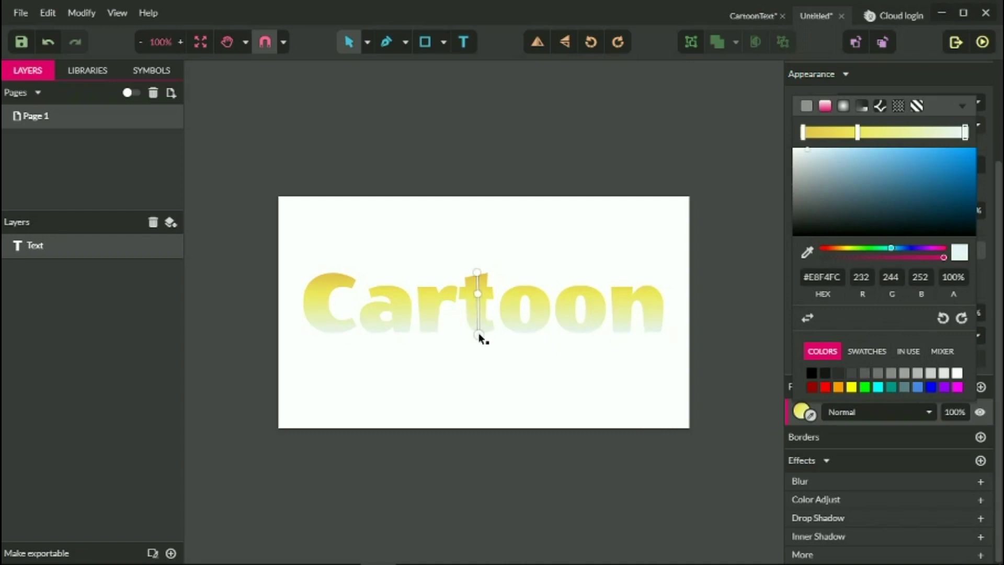
{"action": "left_click_drag", "start_coordinate": [479, 335], "coordinate": [476, 333]}
{"action": "left_click", "coordinate": [462, 288]}
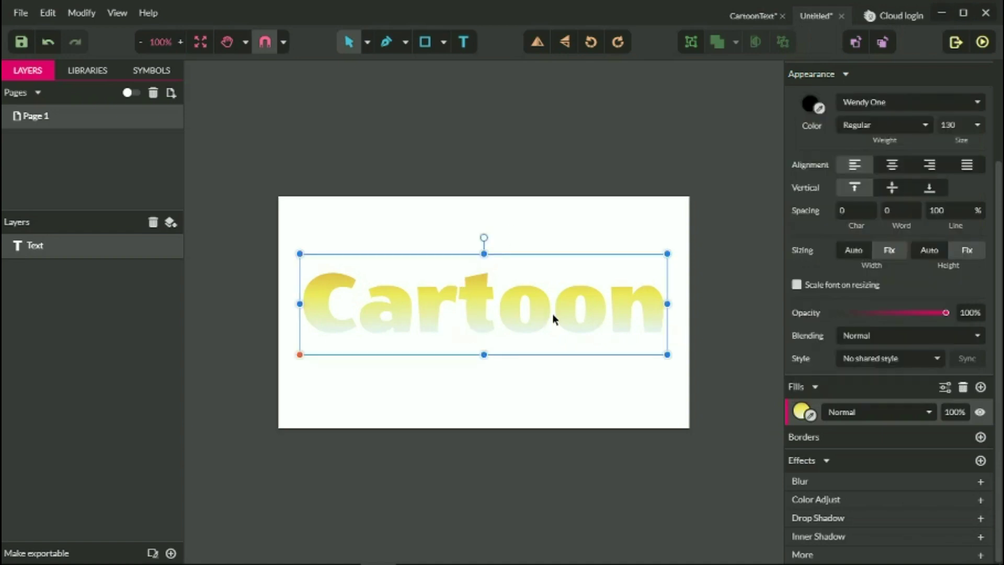
Add a border with a width of 10 to the text and position it outside the letter outlines.
{"action": "left_click", "coordinate": [980, 437]}
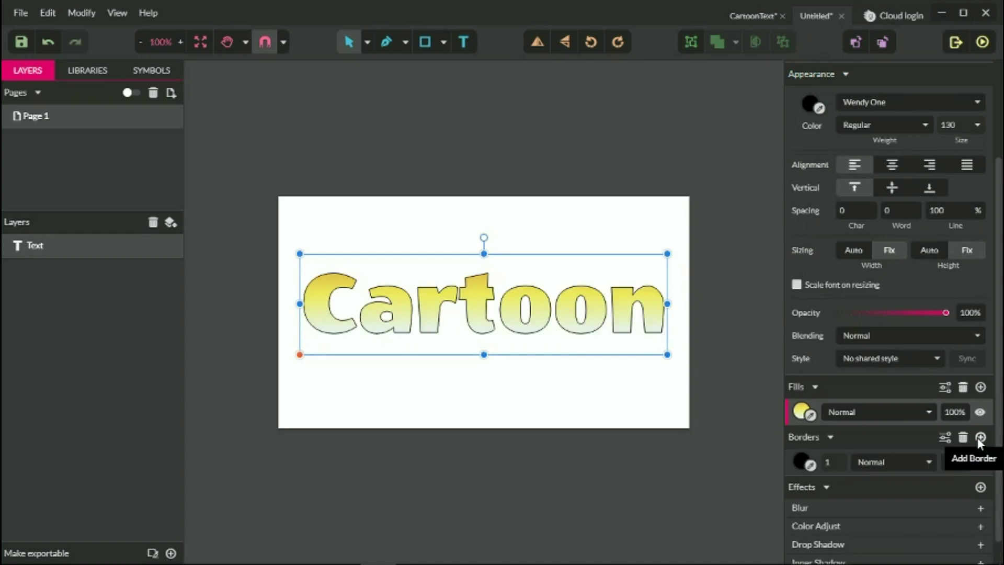
{"action": "left_click", "coordinate": [837, 466]}
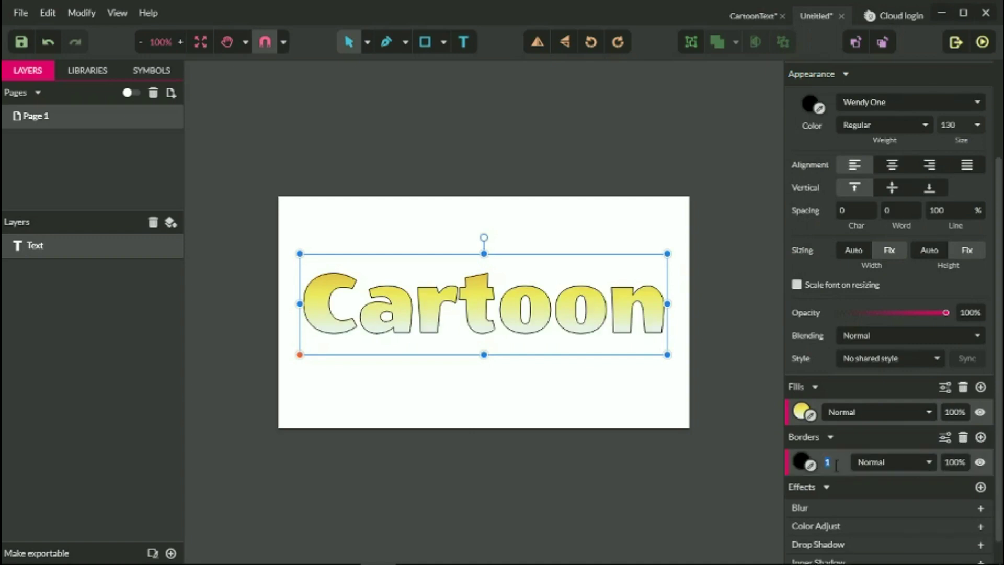
{"action": "type", "text": "10"}
{"action": "key", "text": "Return"}
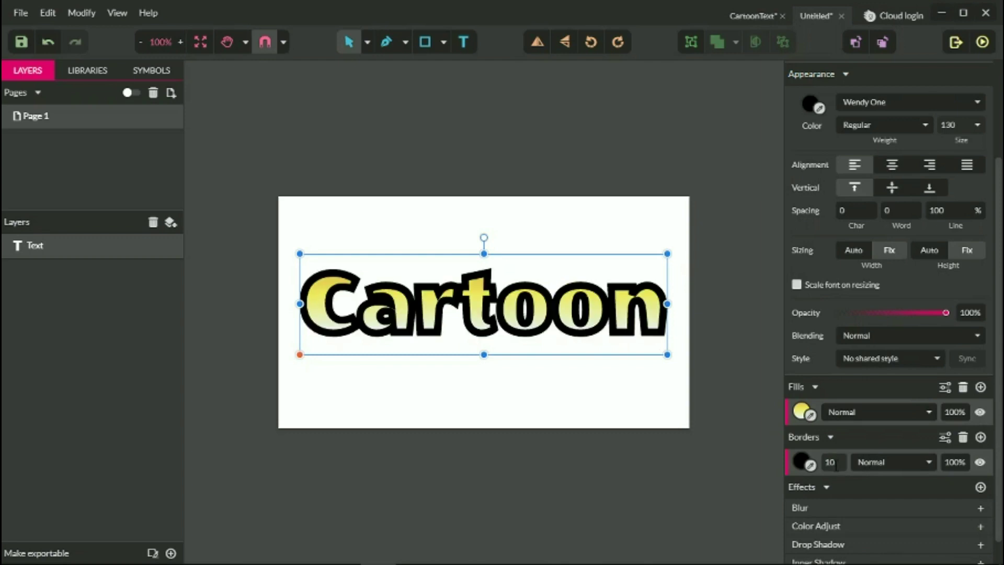
{"action": "left_click", "coordinate": [945, 437]}
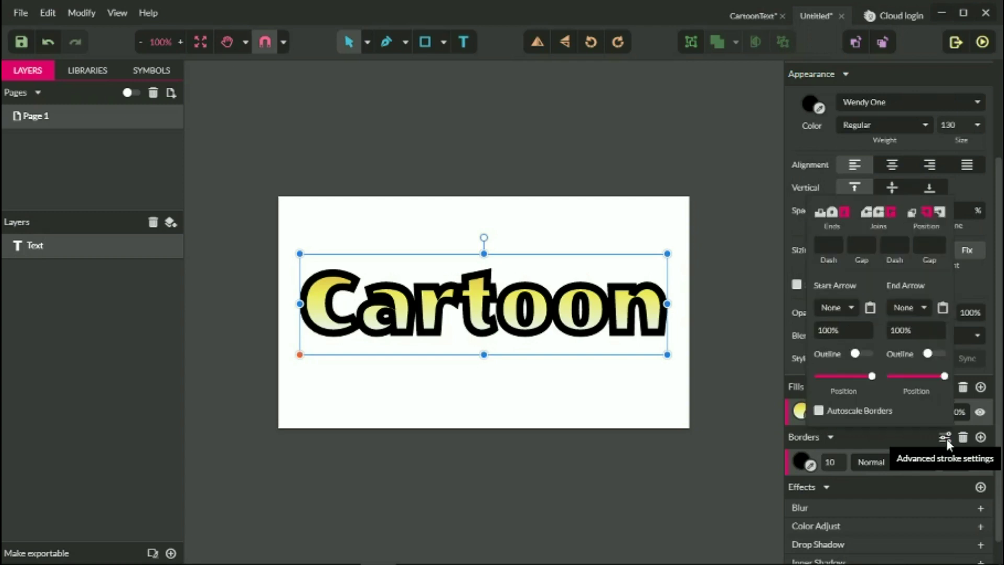
{"action": "left_click", "coordinate": [939, 211]}
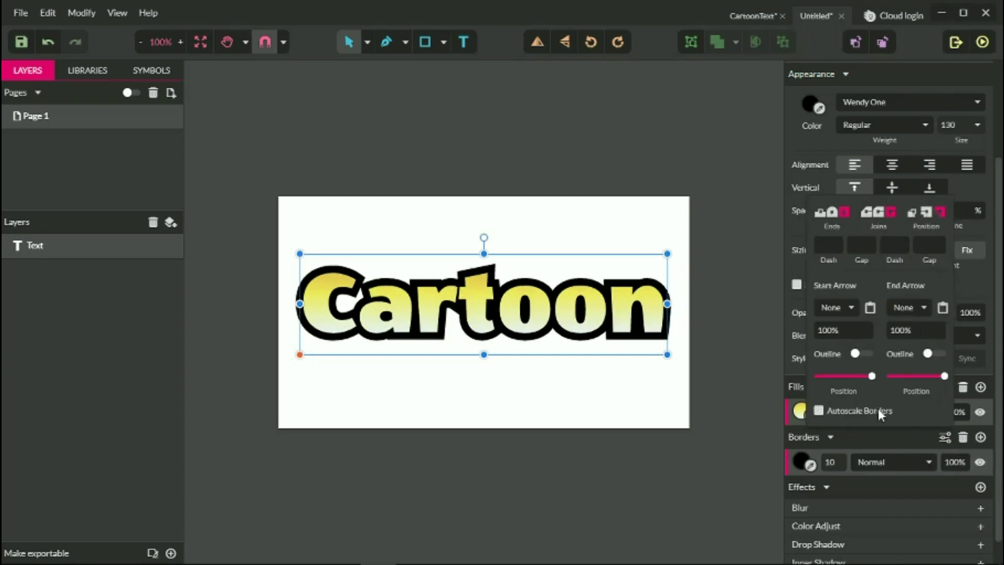
Change the border's colour to a linear gradient and set its starting colour to #CE5C39.
{"action": "left_click", "coordinate": [799, 457]}
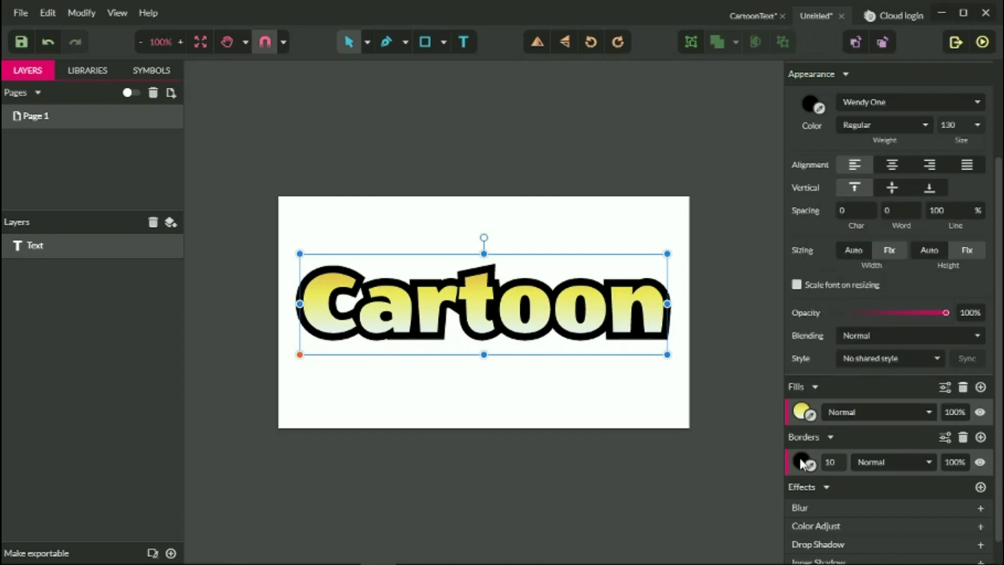
{"action": "left_click", "coordinate": [799, 456]}
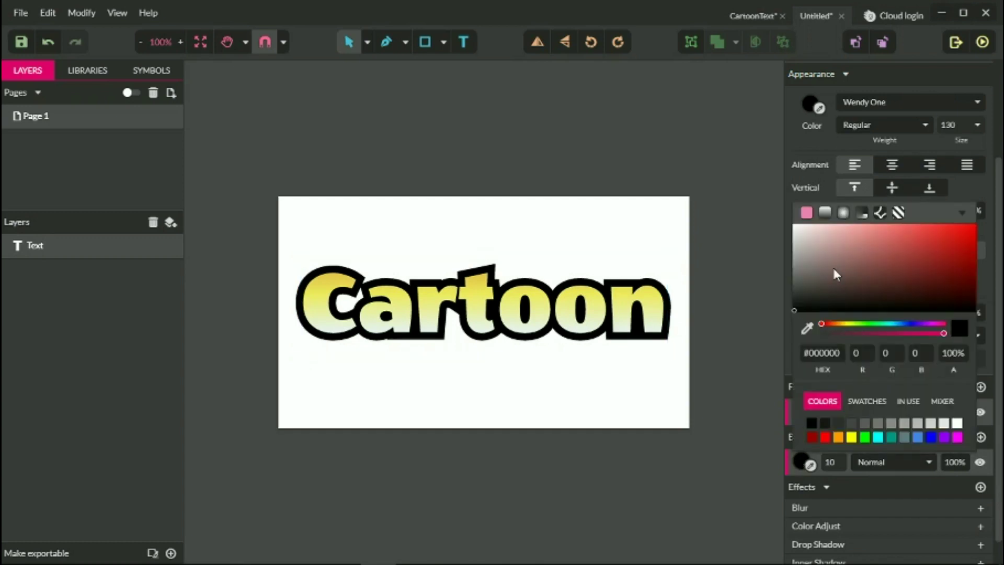
{"action": "left_click", "coordinate": [825, 213]}
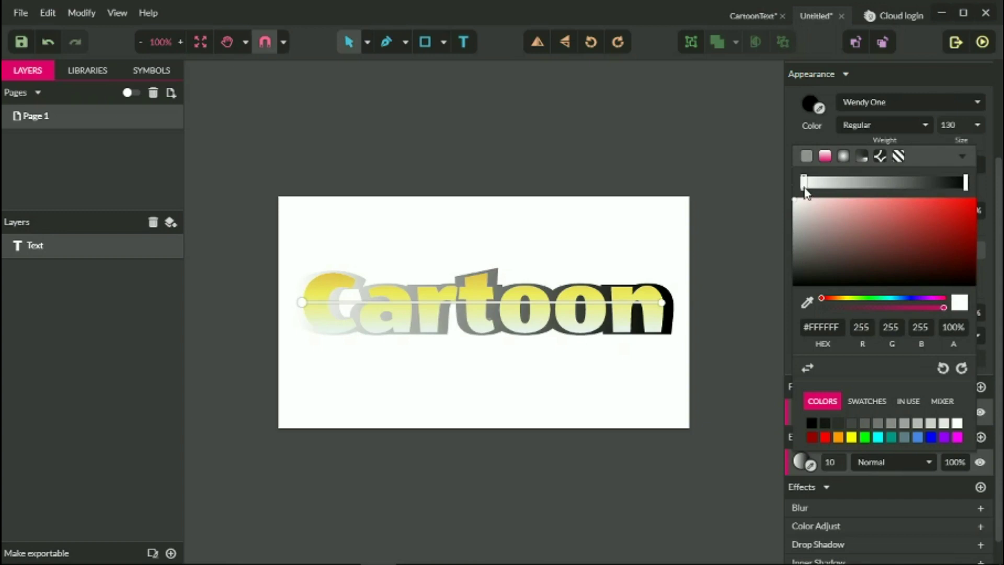
{"action": "left_click", "coordinate": [811, 325]}
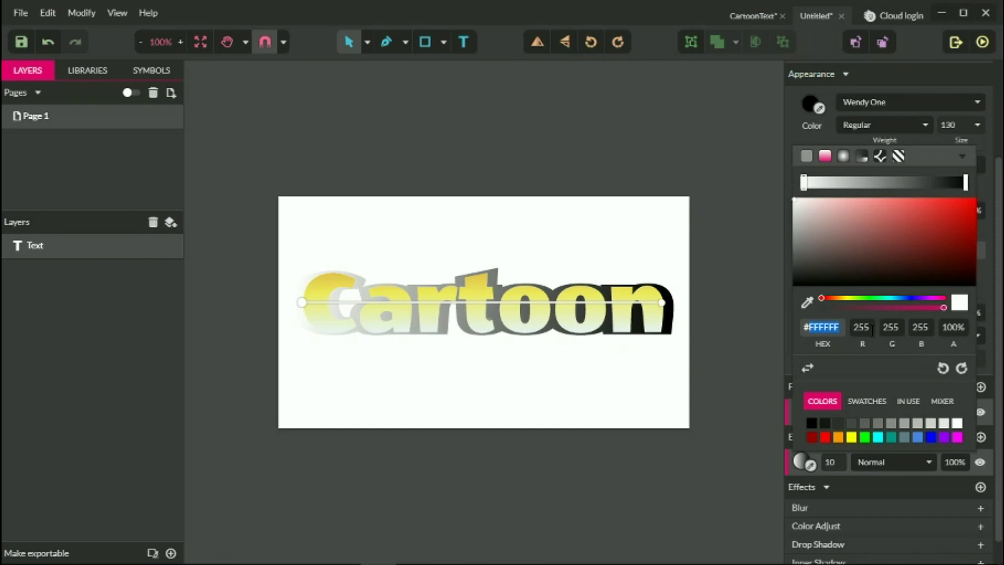
{"action": "key", "text": "BackSpace"}
{"action": "type", "text": "ce5c"}
{"action": "type", "text": "39"}
{"action": "key", "text": "Return"}
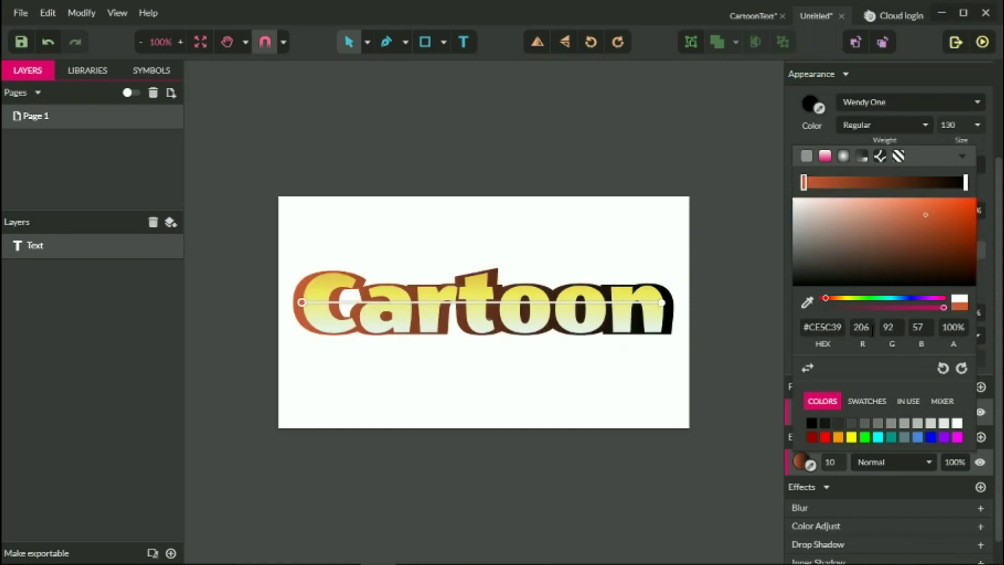
Set the end colour of the border's gradient to #C96B2E.
{"action": "left_click", "coordinate": [966, 184]}
{"action": "double_click", "coordinate": [832, 326]}
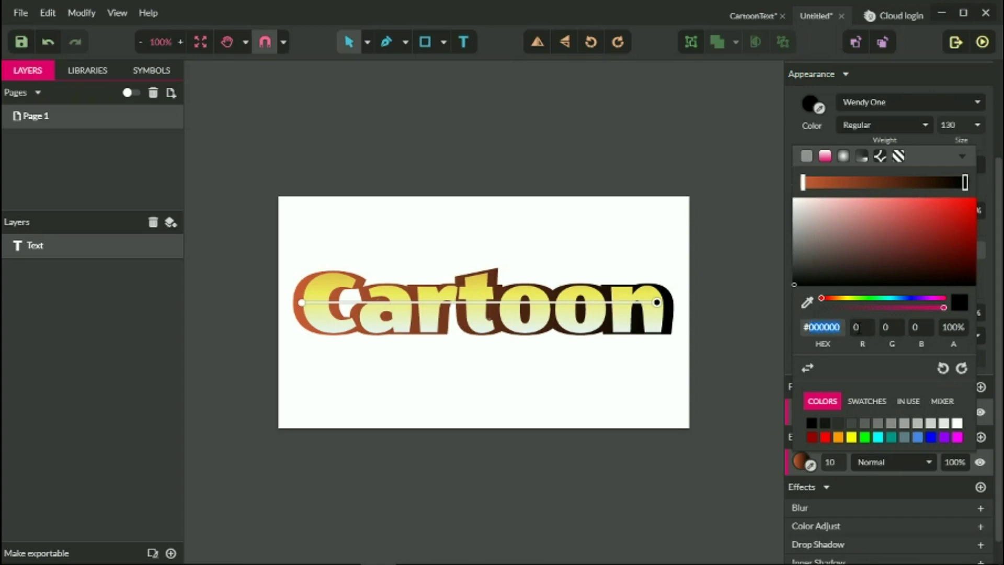
{"action": "key", "text": "BackSpace"}
{"action": "type", "text": "c96b2e"}
{"action": "key", "text": "Return"}
Reorient the border's gradient vertically, from the top of the letter t to just below its base.
{"action": "left_click_drag", "start_coordinate": [300, 303], "coordinate": [476, 274]}
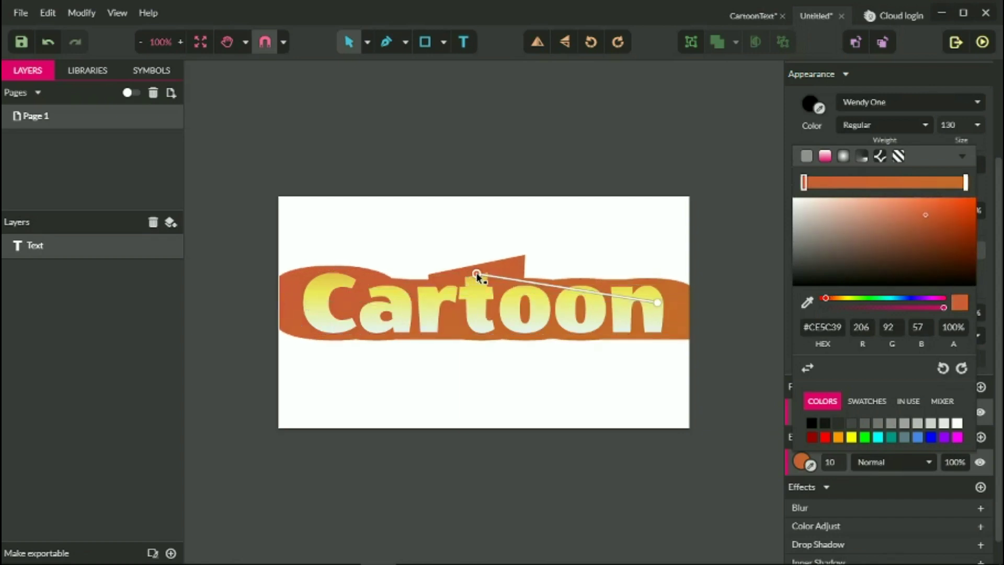
{"action": "left_click_drag", "start_coordinate": [658, 306], "coordinate": [478, 338]}
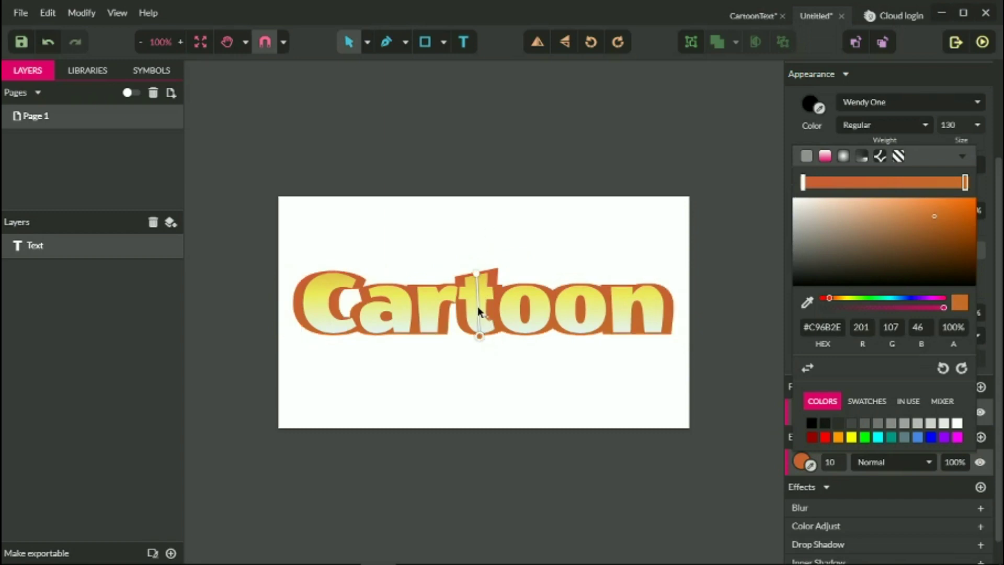
{"action": "left_click_drag", "start_coordinate": [478, 338], "coordinate": [475, 337]}
{"action": "left_click", "coordinate": [795, 464]}
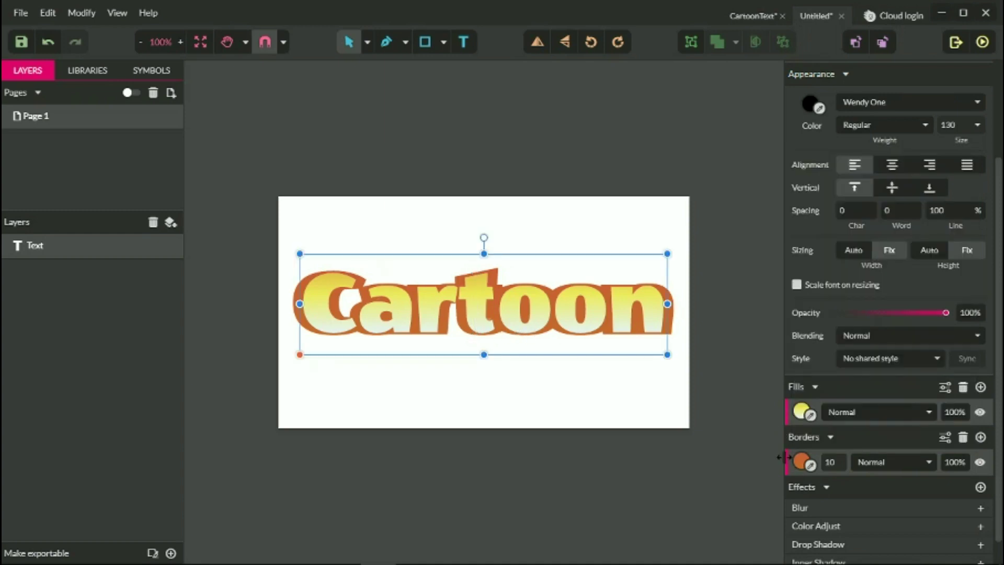
Add a second border to the text and set its width to 5.
{"action": "left_click", "coordinate": [981, 438]}
{"action": "left_click", "coordinate": [835, 465]}
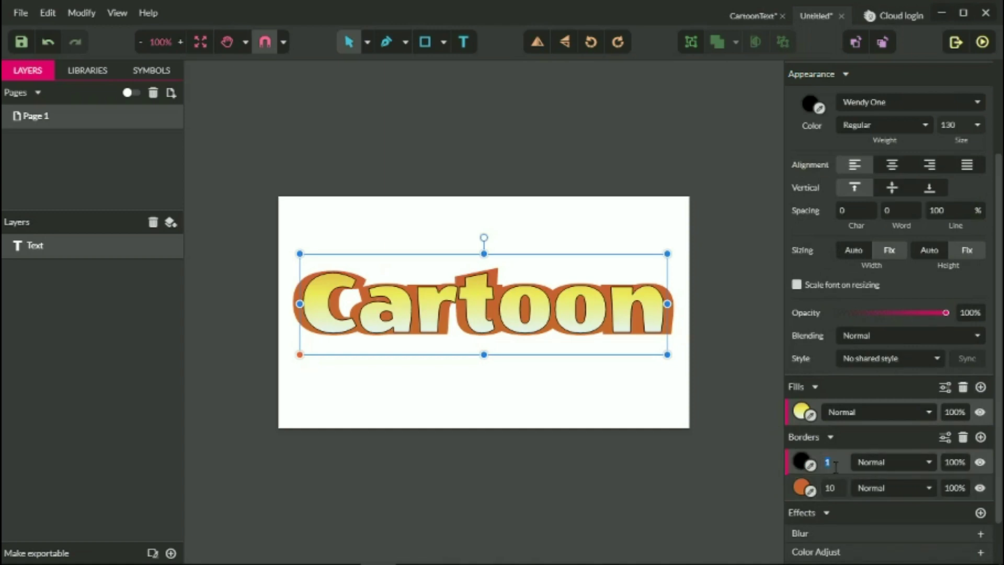
{"action": "type", "text": "5"}
{"action": "key", "text": "Return"}
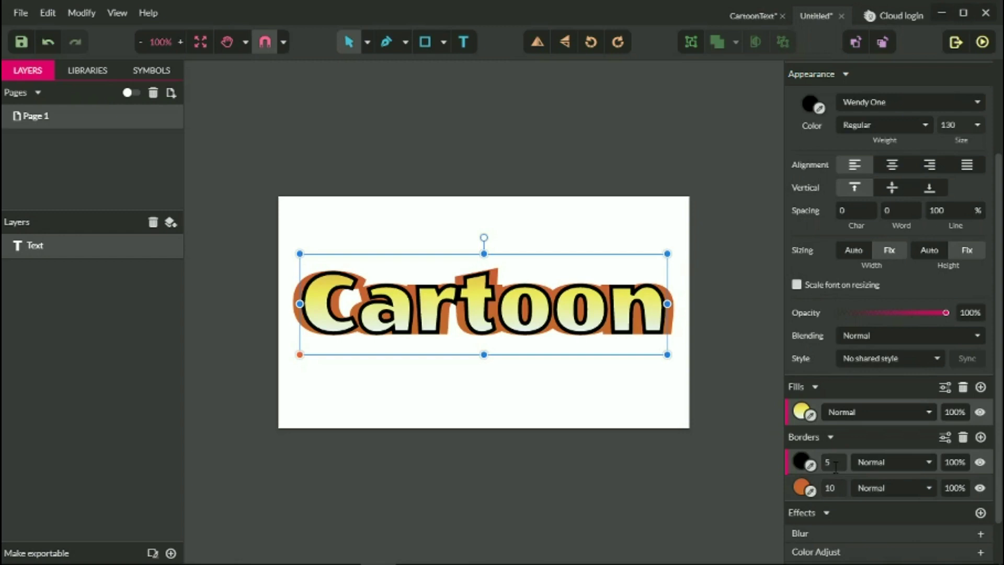
Give the 5-wide border a linear gradient and add a colour stop just before its middle.
{"action": "left_click", "coordinate": [796, 459]}
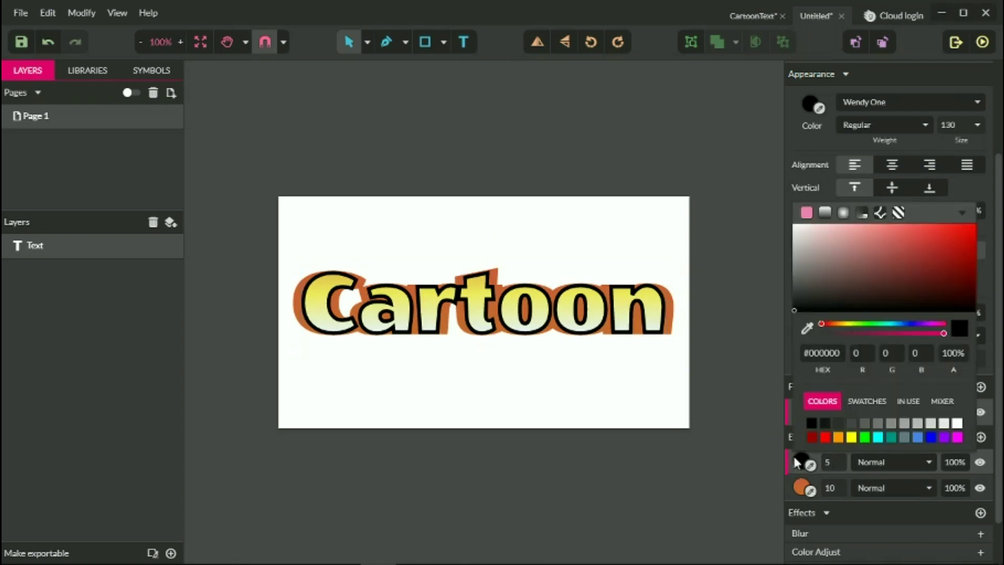
{"action": "left_click", "coordinate": [825, 212]}
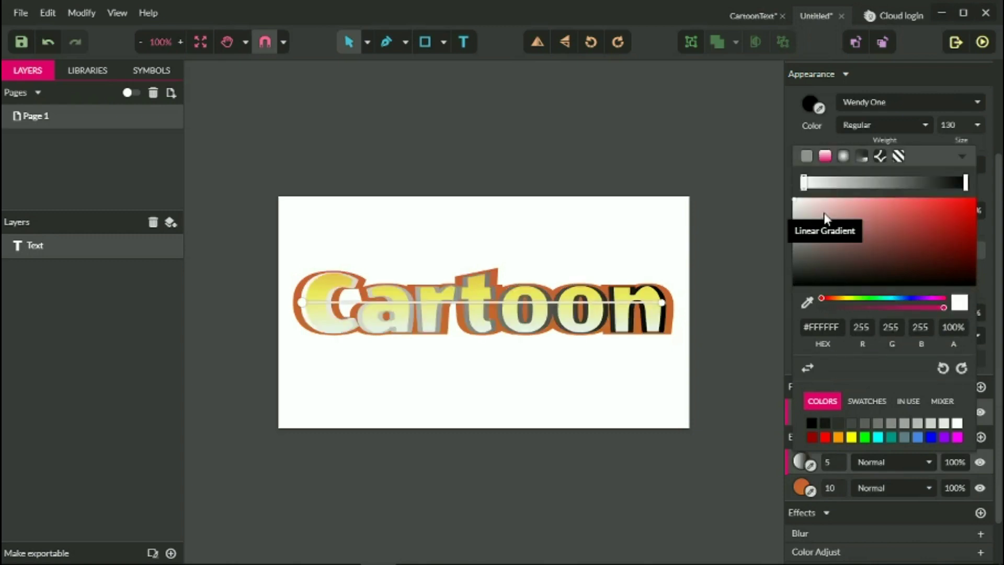
{"action": "left_click", "coordinate": [891, 182]}
{"action": "left_click_drag", "start_coordinate": [883, 182], "coordinate": [880, 182]}
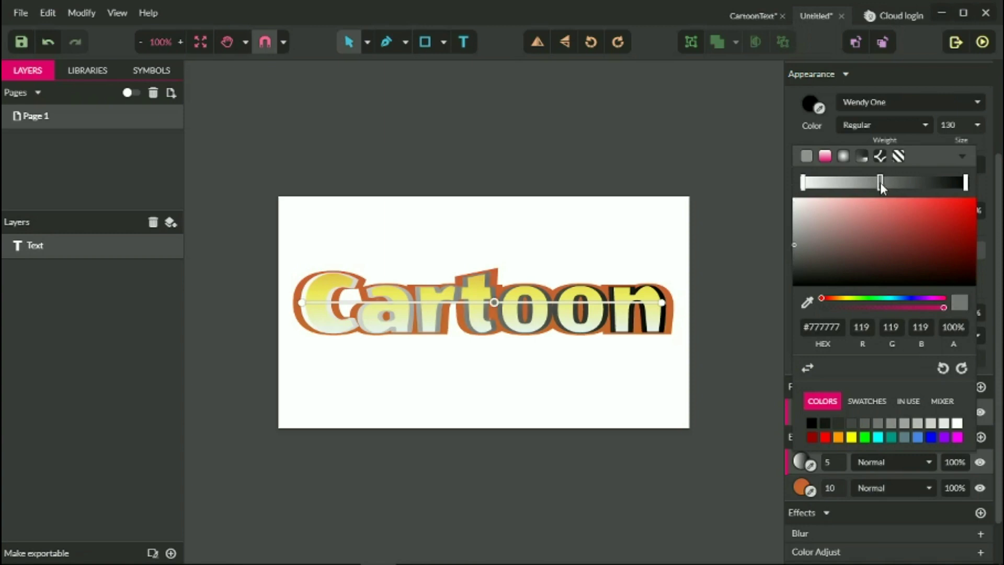
Set the starting colour of the 5-wide border's gradient to #D67638.
{"action": "left_click", "coordinate": [804, 182]}
{"action": "left_click", "coordinate": [820, 327]}
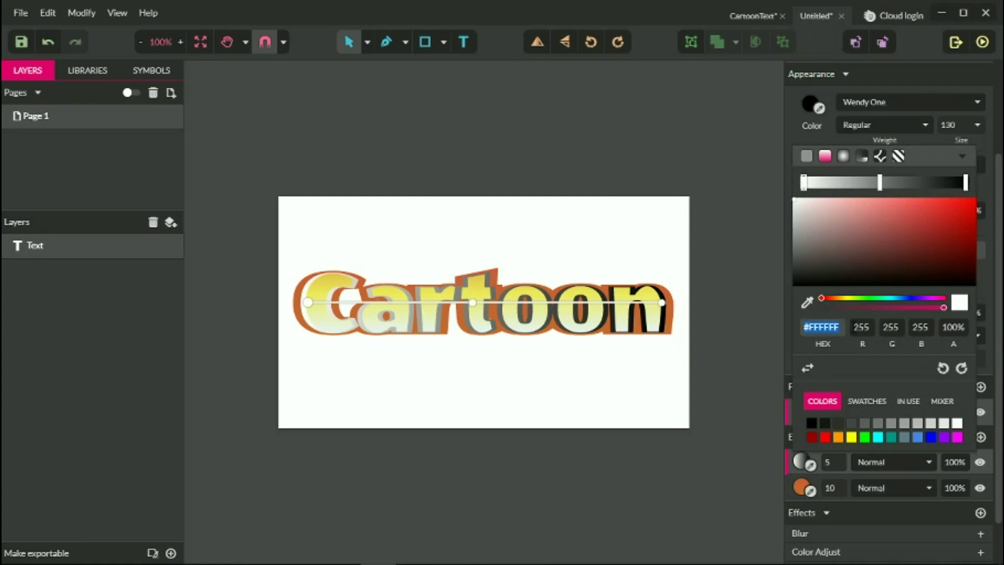
{"action": "key", "text": "BackSpace"}
{"action": "type", "text": "#d67638"}
{"action": "key", "text": "Return"}
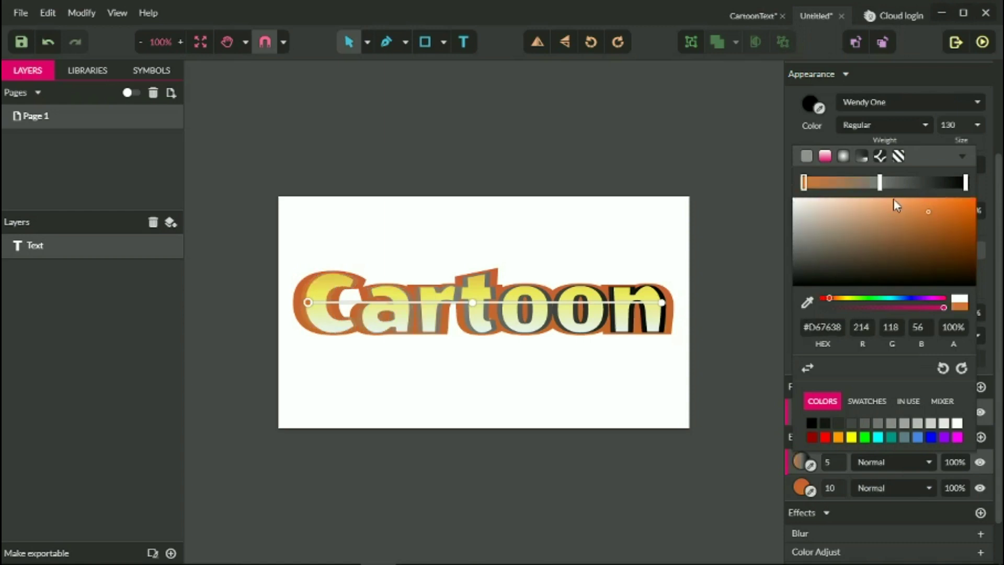
Set the middle colour stop of the 5-wide border's gradient to #E5AF4B.
{"action": "left_click_drag", "start_coordinate": [879, 182], "coordinate": [882, 182]}
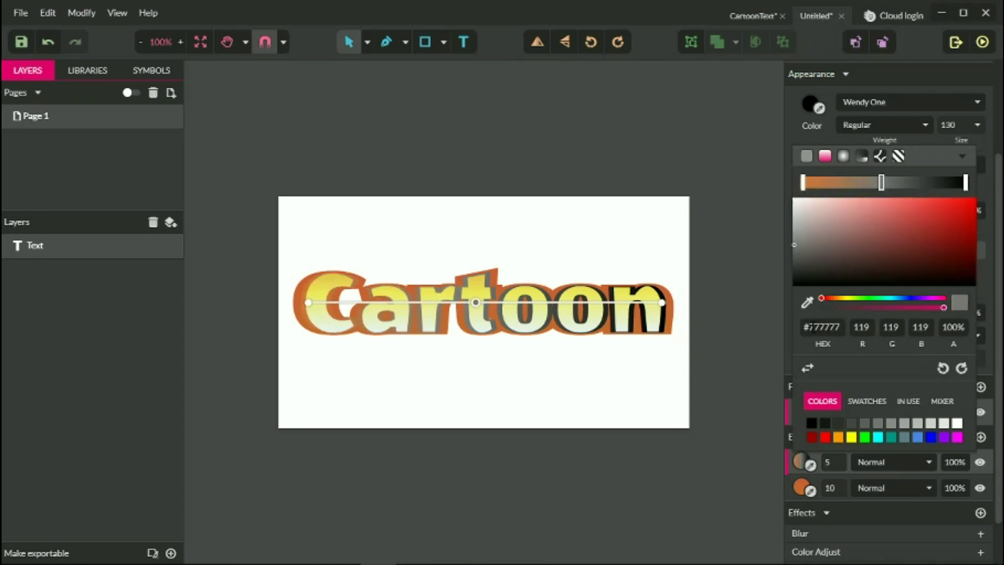
{"action": "double_click", "coordinate": [814, 328]}
{"action": "key", "text": "BackSpace"}
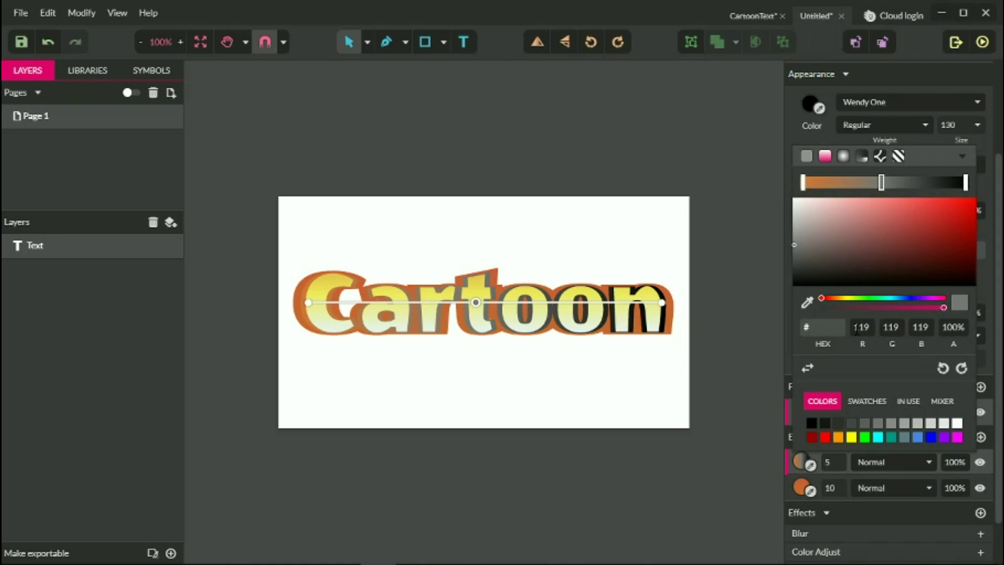
{"action": "type", "text": "e5af4b"}
{"action": "key", "text": "Return"}
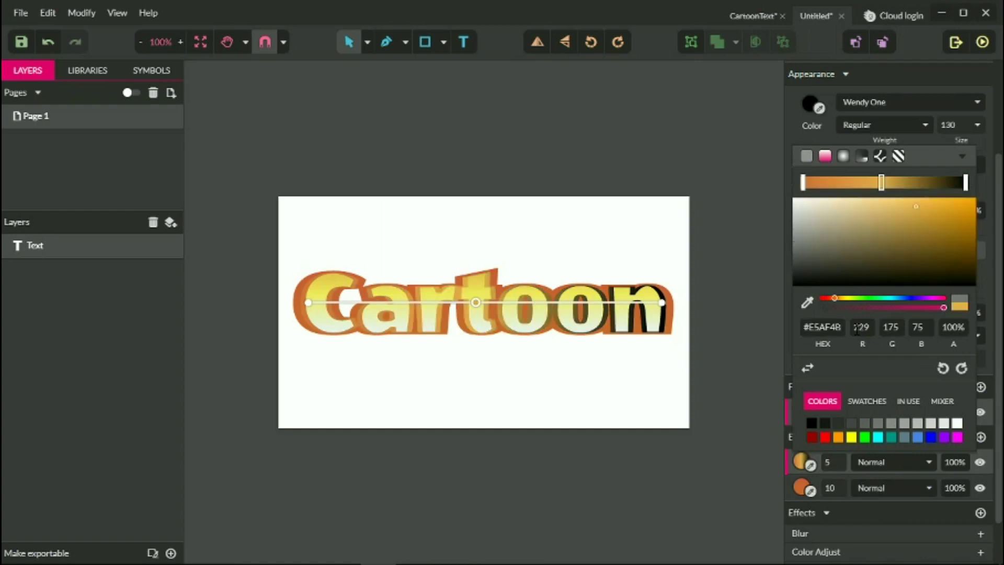
Set the end colour of the 5-wide border's gradient to #F3EA60.
{"action": "left_click", "coordinate": [965, 182]}
{"action": "double_click", "coordinate": [814, 326]}
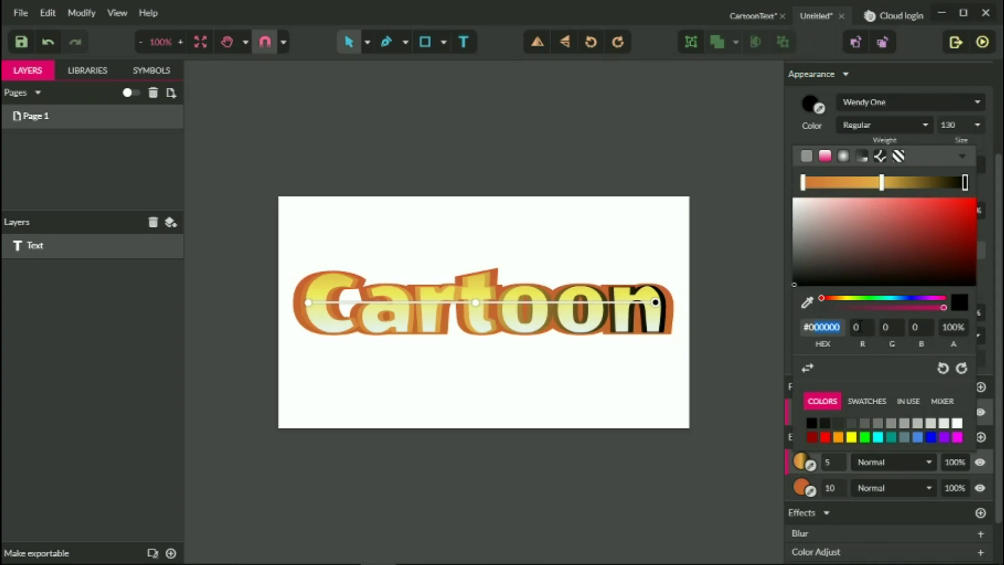
{"action": "key", "text": "BackSpace"}
{"action": "type", "text": "f3ea60"}
{"action": "key", "text": "Return"}
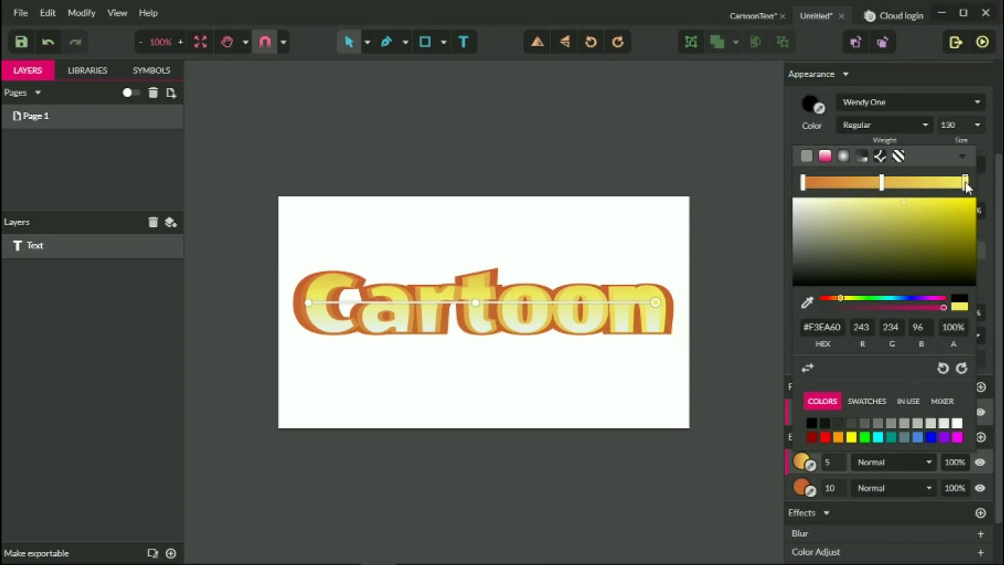
Move the gradient's end colour stop back to about three quarters of the way along.
{"action": "left_click_drag", "start_coordinate": [966, 181], "coordinate": [961, 181]}
{"action": "left_click_drag", "start_coordinate": [962, 181], "coordinate": [932, 182]}
{"action": "left_click", "coordinate": [935, 182]}
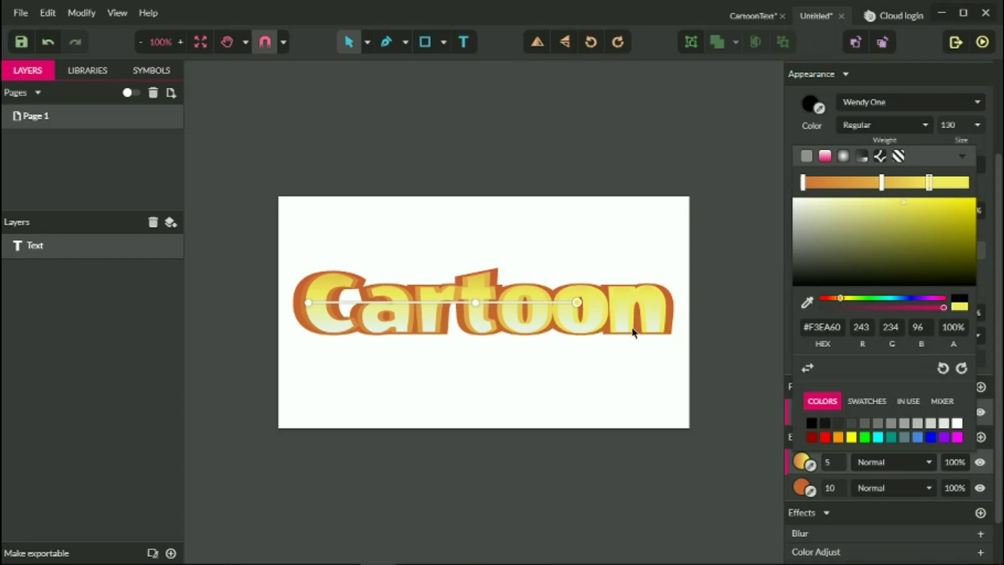
Reorient the 5-wide border's gradient vertically, starting at the top of the letter t and ending at its base.
{"action": "left_click_drag", "start_coordinate": [577, 303], "coordinate": [487, 334]}
{"action": "left_click_drag", "start_coordinate": [309, 302], "coordinate": [487, 270]}
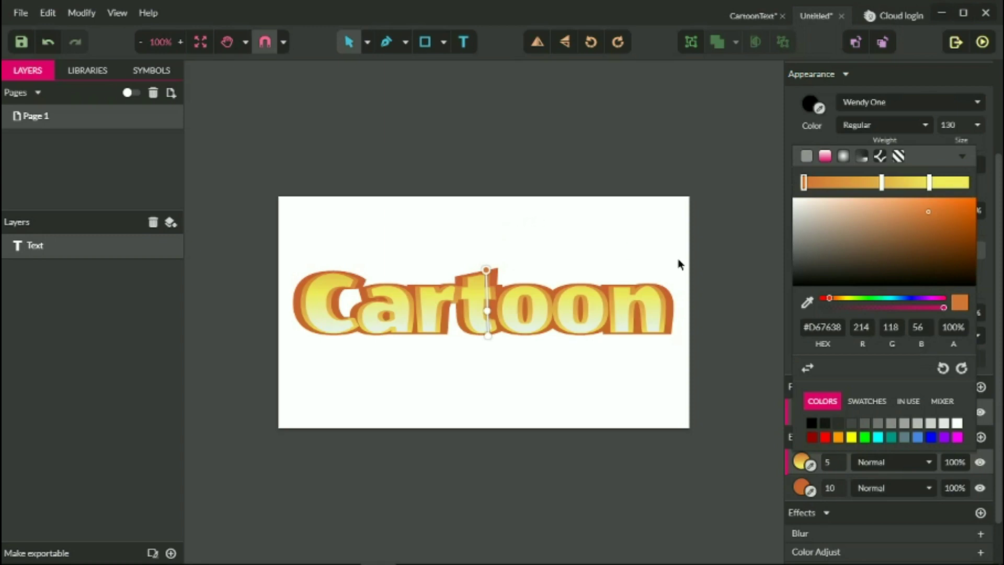
{"action": "left_click", "coordinate": [790, 471]}
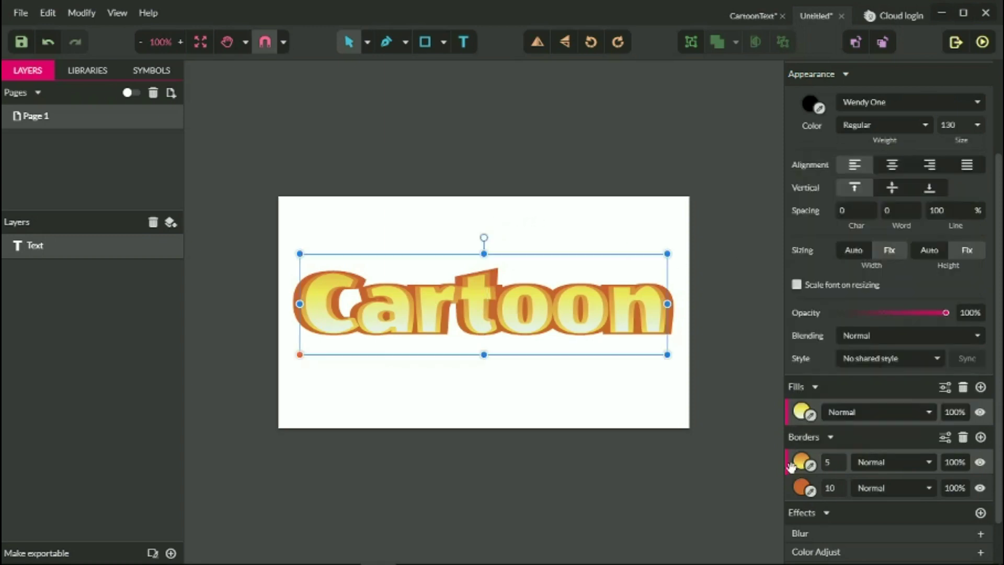
Position the 5-wide border outside the letter outlines and deselect the text.
{"action": "left_click", "coordinate": [949, 433]}
{"action": "left_click", "coordinate": [946, 437]}
{"action": "left_click", "coordinate": [947, 437]}
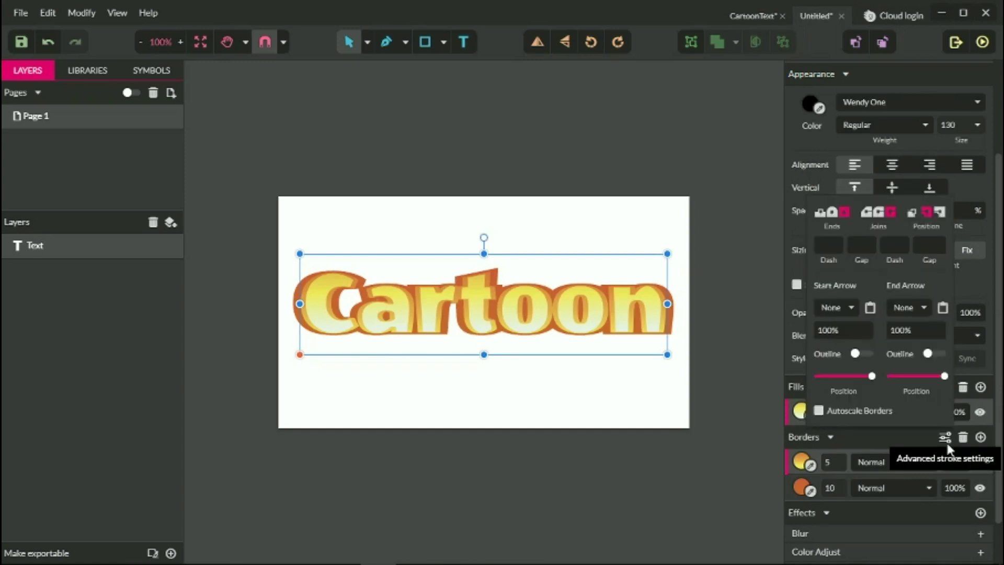
{"action": "left_click", "coordinate": [942, 213]}
{"action": "left_click", "coordinate": [576, 204]}
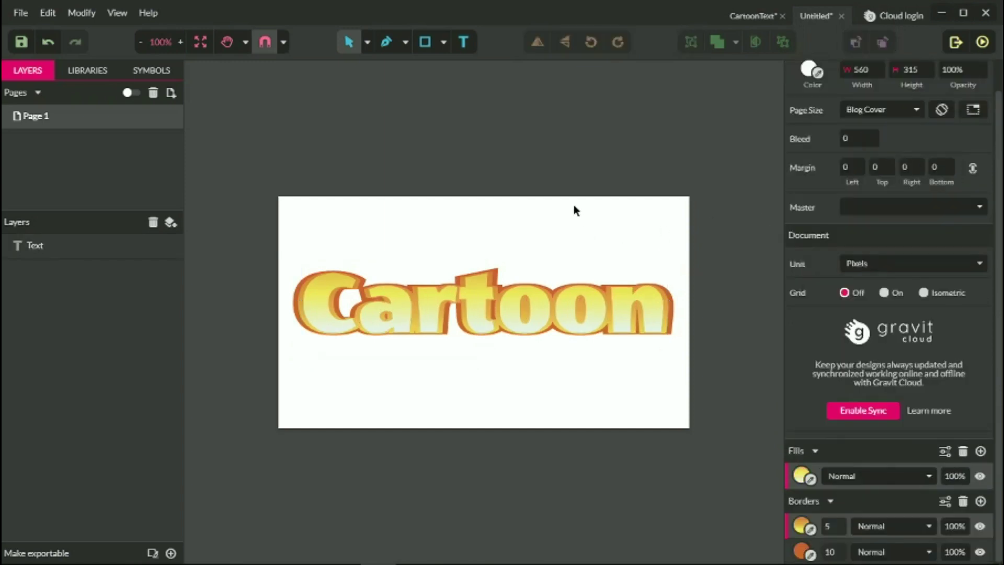
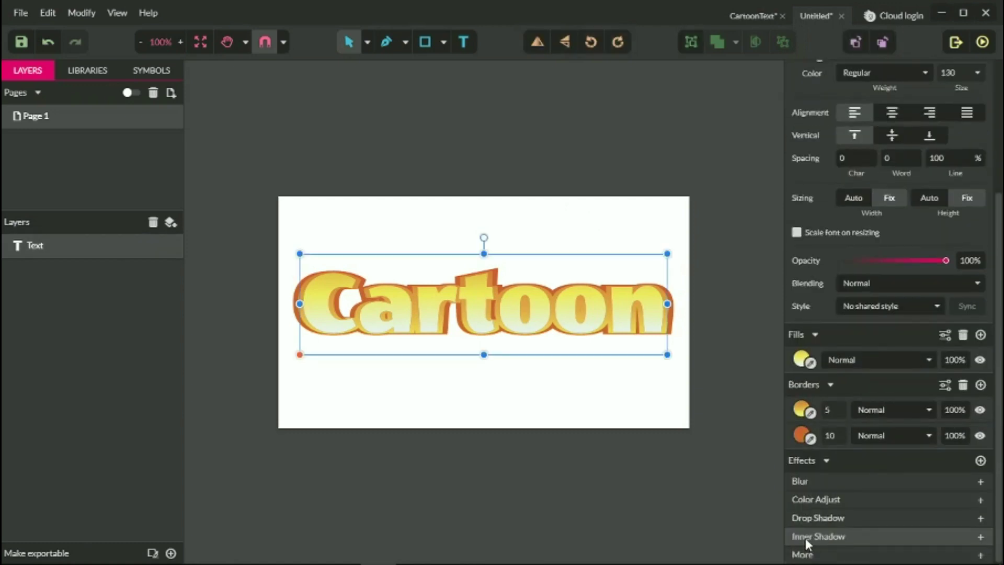
Add a Long Shadow effect from the Shadow category to the Cartoon text.
{"action": "left_click", "coordinate": [803, 554]}
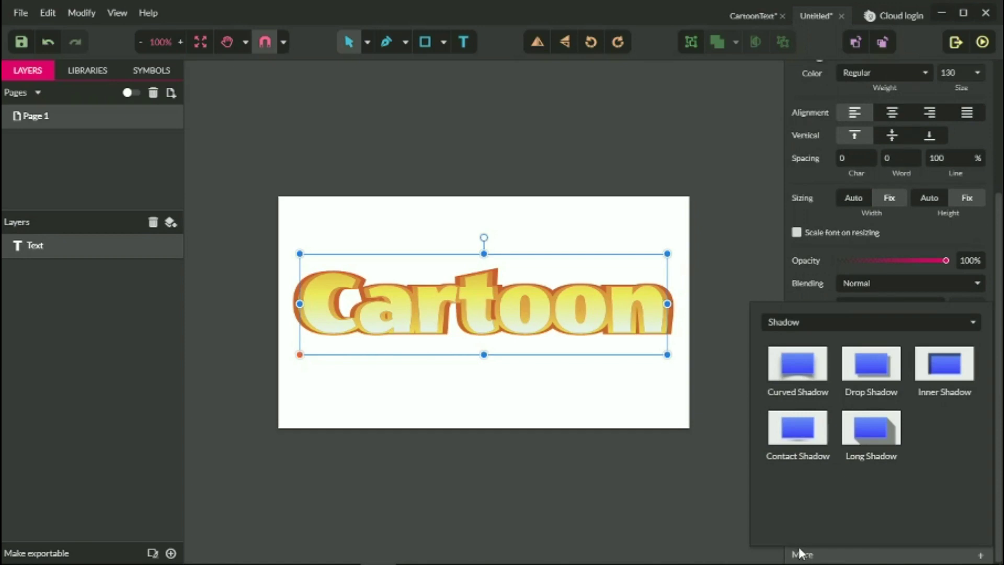
{"action": "left_click", "coordinate": [793, 320]}
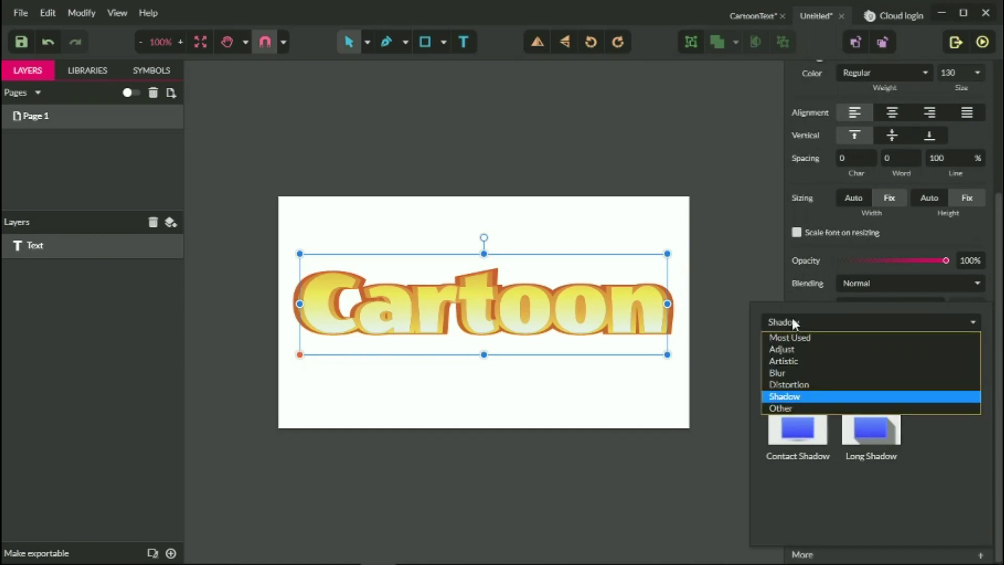
{"action": "left_click", "coordinate": [796, 397]}
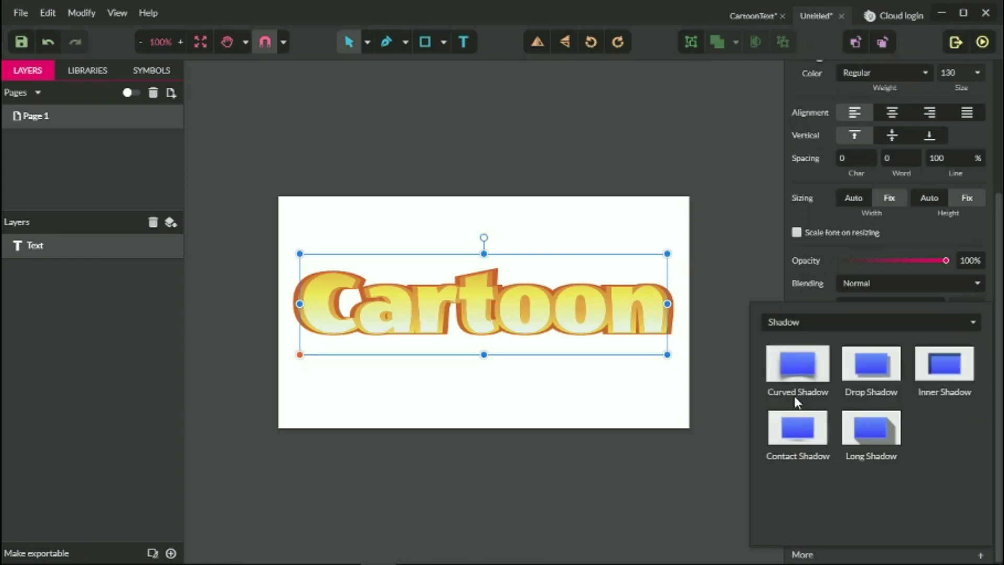
{"action": "left_click", "coordinate": [882, 435]}
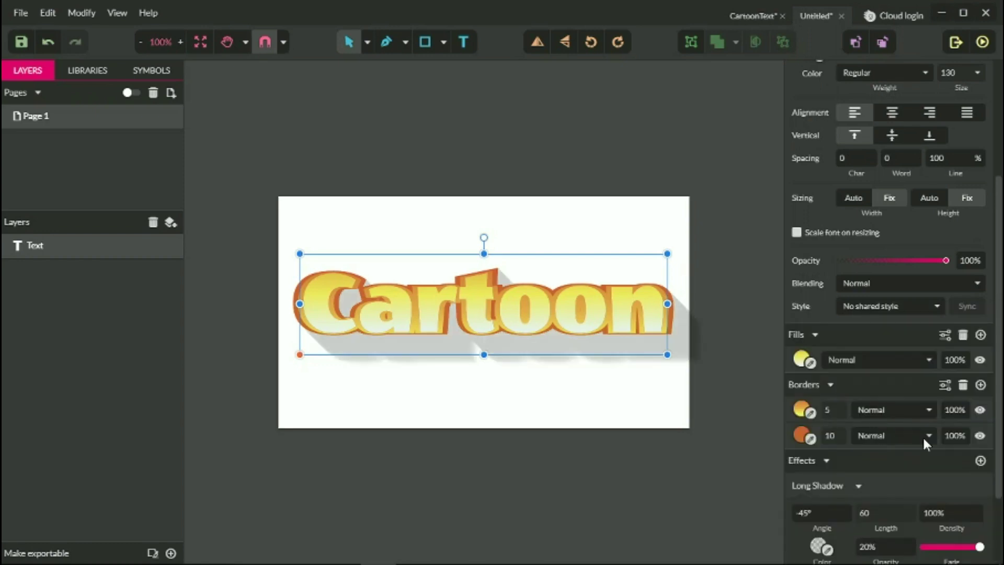
Reduce the long shadow's fade to its minimum and set its opacity to 100%.
{"action": "scroll", "coordinate": [915, 448], "scroll_direction": "down", "scroll_amount": 3}
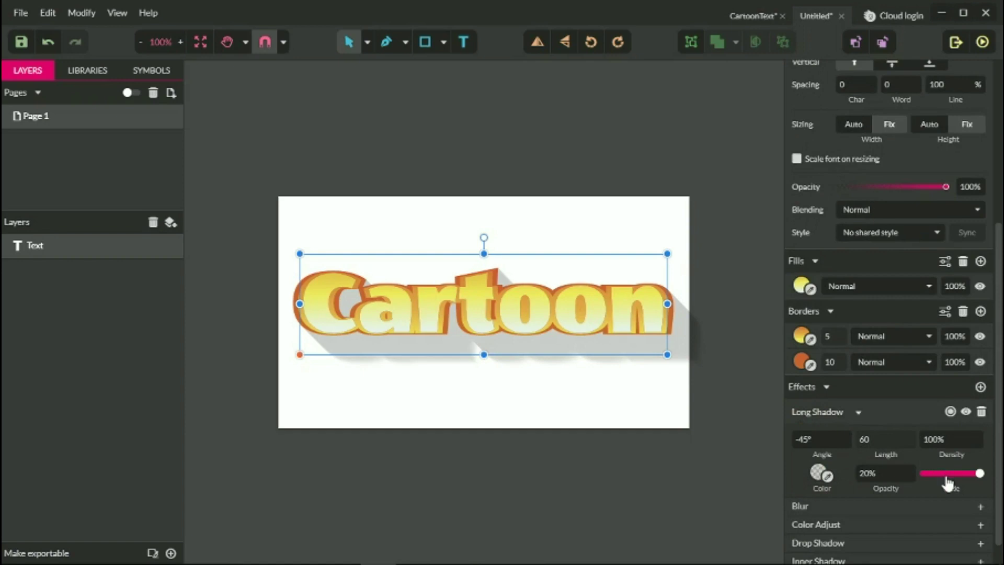
{"action": "left_click_drag", "start_coordinate": [947, 482], "coordinate": [880, 474]}
{"action": "left_click", "coordinate": [871, 474]}
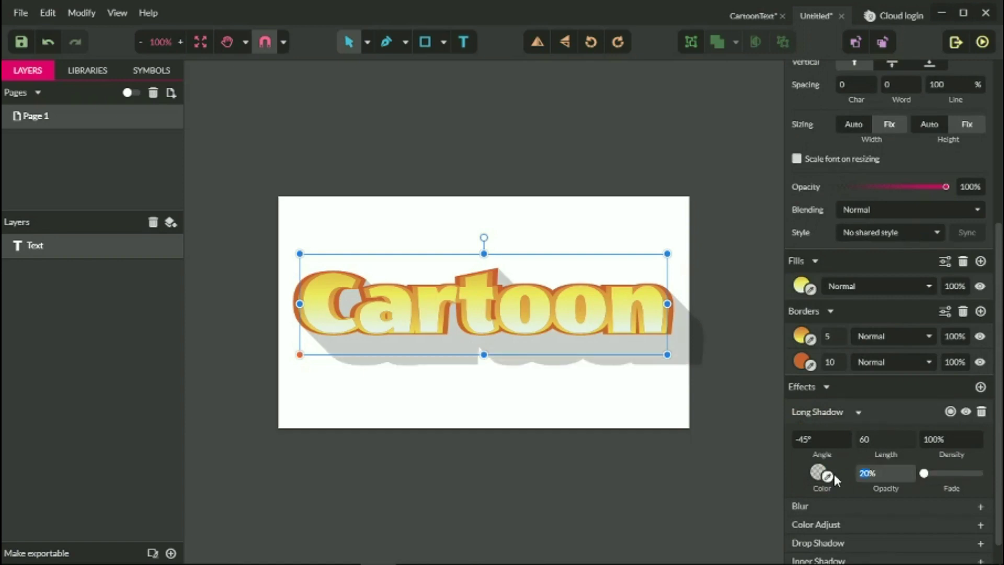
{"action": "type", "text": "100%"}
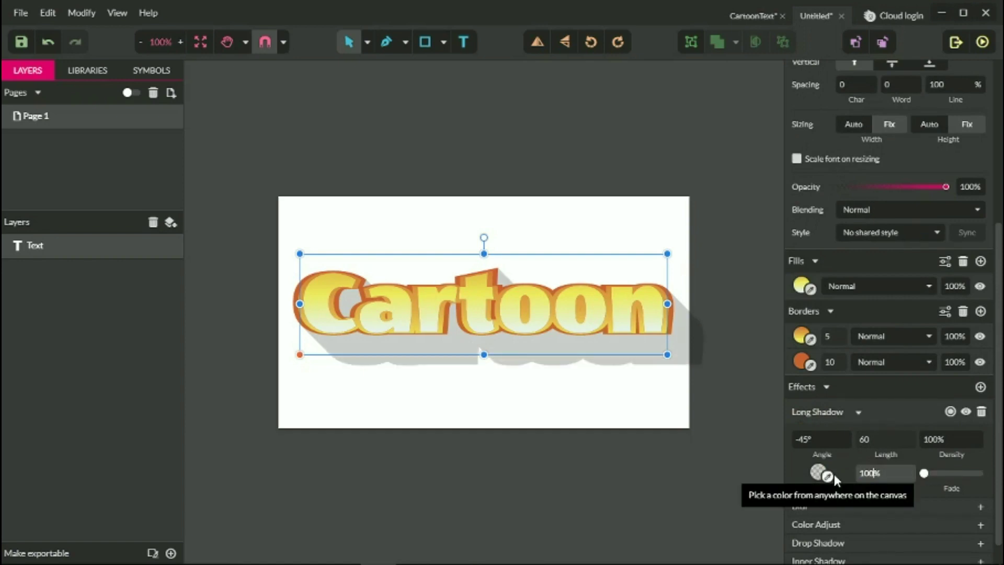
{"action": "key", "text": "Return"}
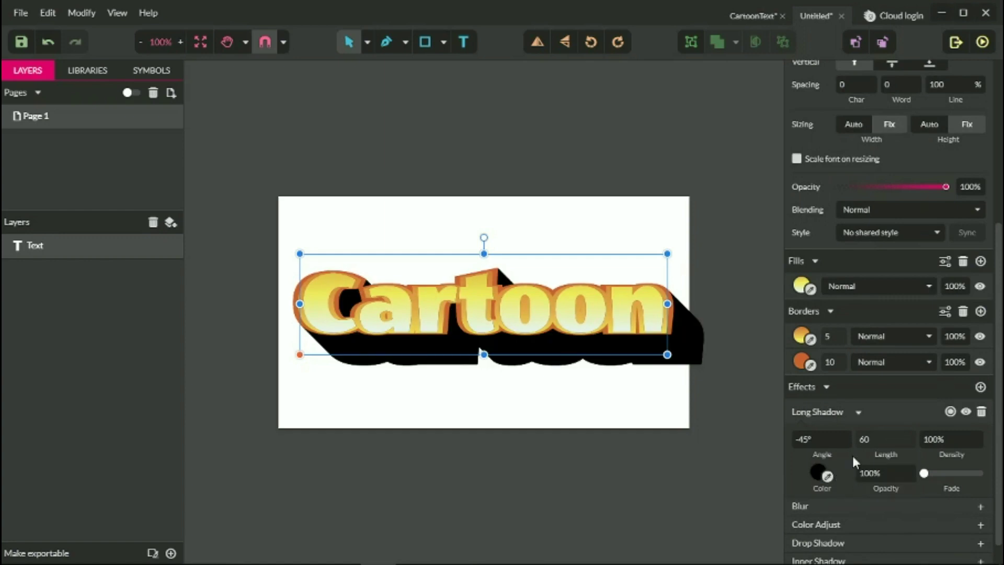
Set the long shadow's length to 30.
{"action": "left_click", "coordinate": [872, 439]}
{"action": "key", "text": "BackSpace"}
{"action": "type", "text": "30"}
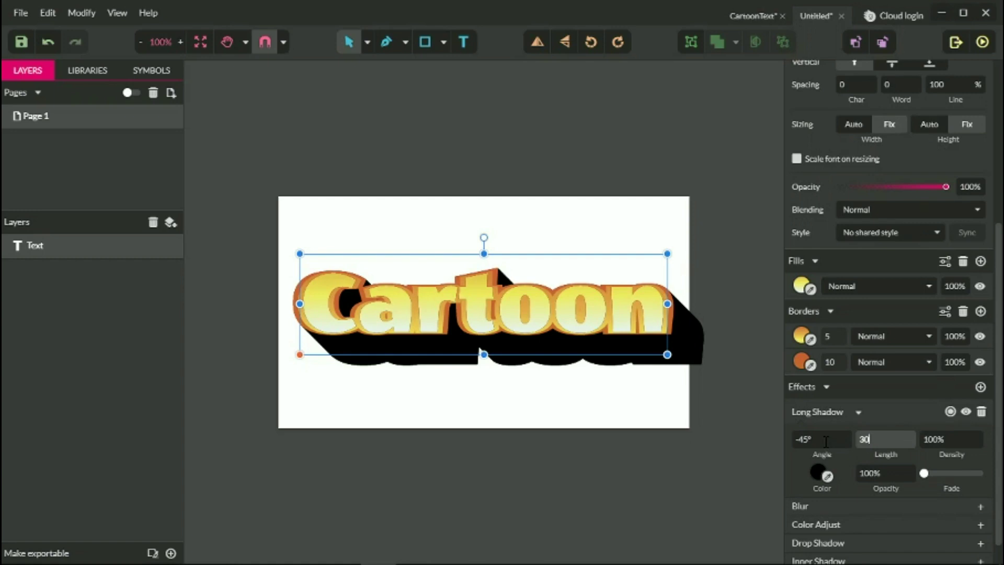
Change the long shadow's colour to a linear gradient with #591714 as its start colour.
{"action": "left_click", "coordinate": [819, 472]}
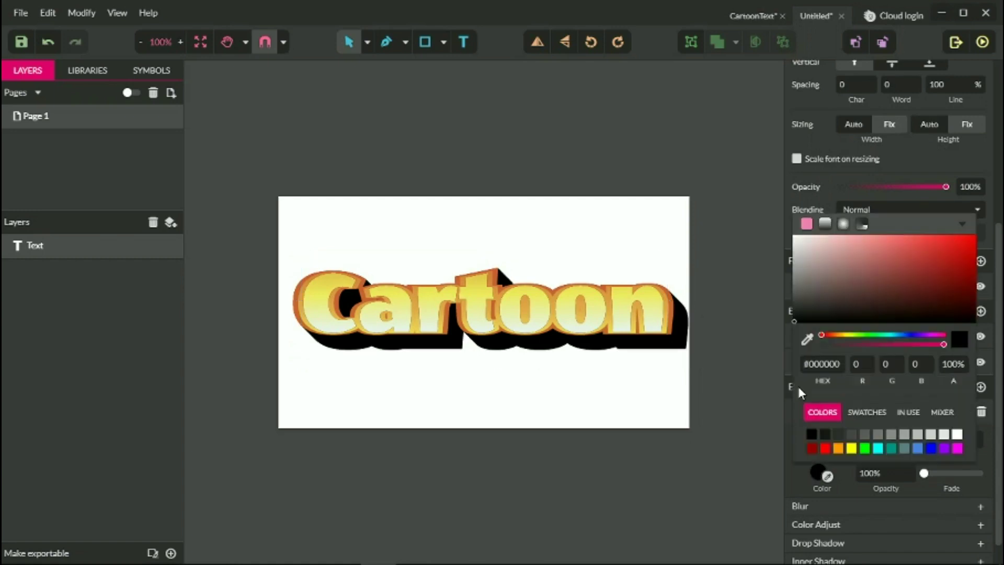
{"action": "left_click", "coordinate": [825, 224]}
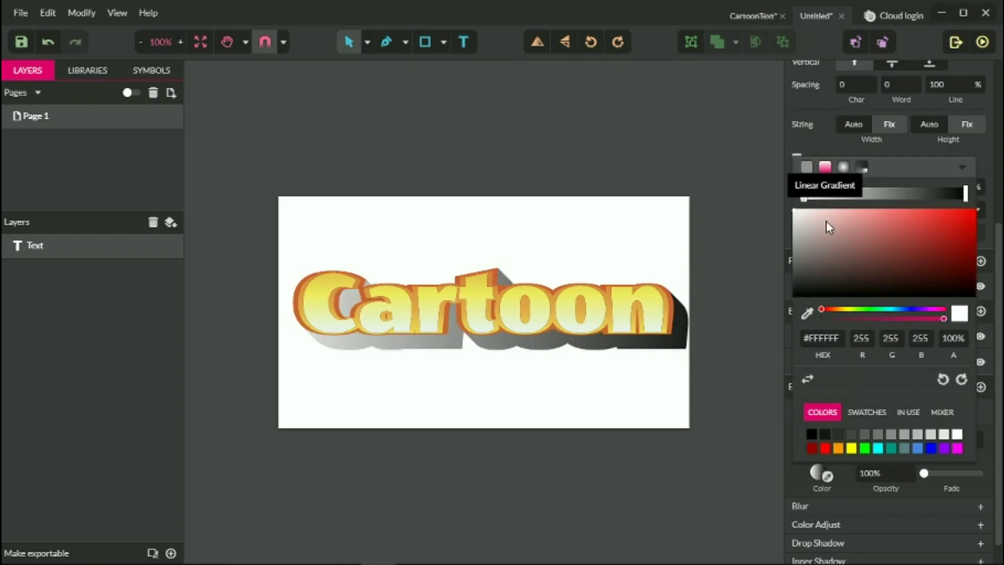
{"action": "double_click", "coordinate": [826, 338]}
{"action": "type", "text": "591714"}
{"action": "key", "text": "Return"}
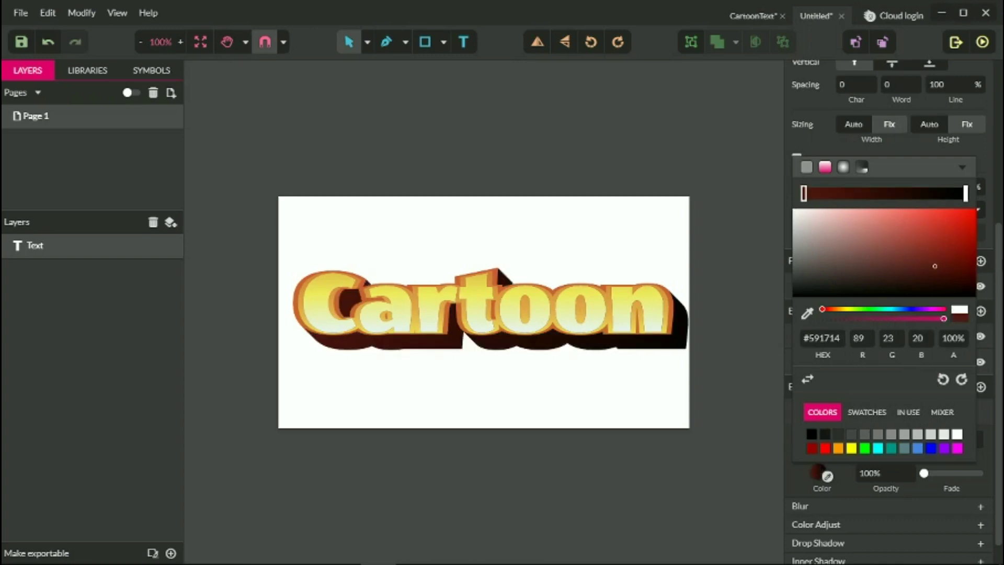
Set the end colour of the long shadow's gradient to #812E26.
{"action": "left_click", "coordinate": [966, 194]}
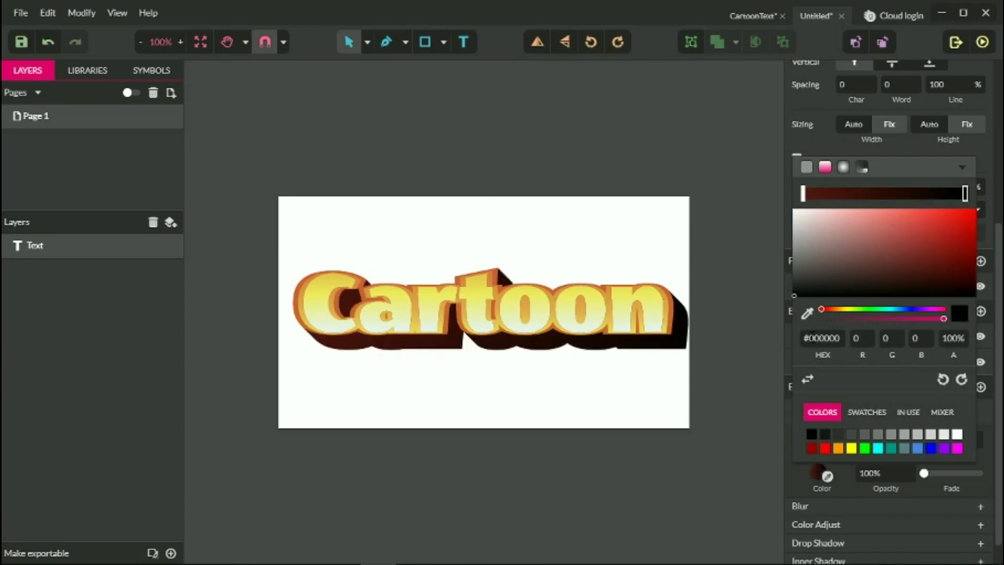
{"action": "left_click", "coordinate": [817, 338]}
{"action": "key", "text": "BackSpace"}
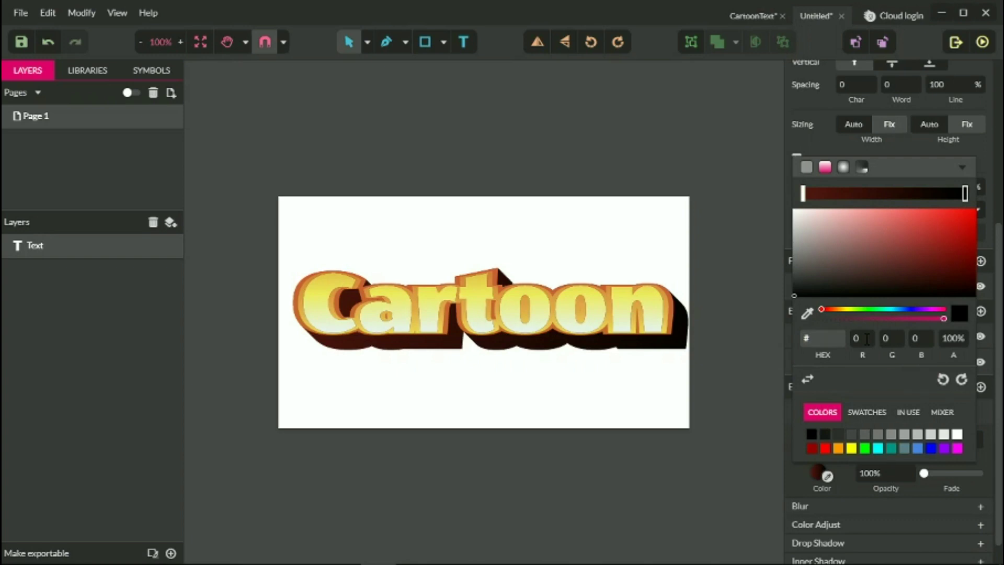
{"action": "type", "text": "812e26"}
{"action": "key", "text": "Return"}
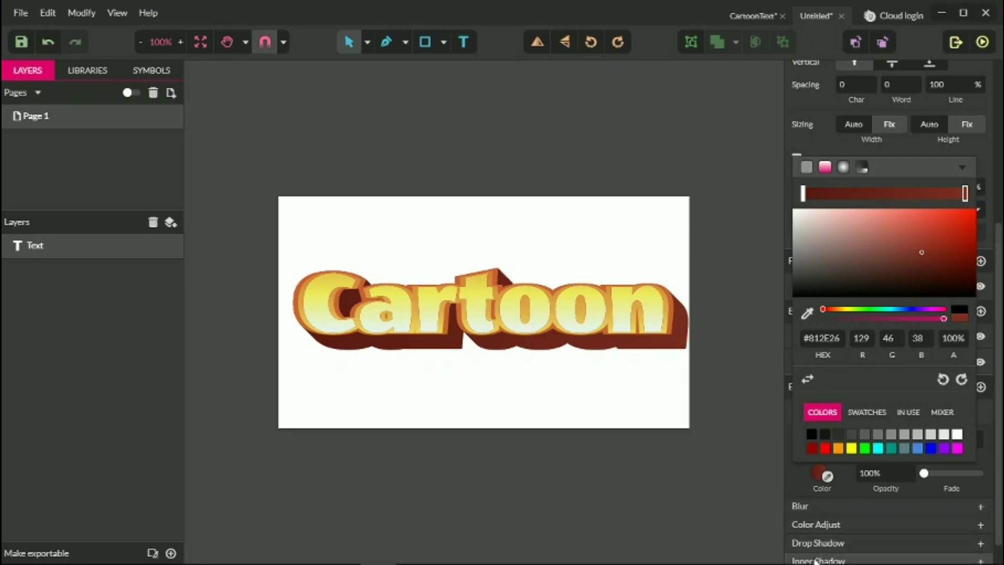
Add a second Long Shadow effect to the text and reorder it below the dark red one in the effects stack.
{"action": "scroll", "coordinate": [816, 523], "scroll_direction": "down", "scroll_amount": 1}
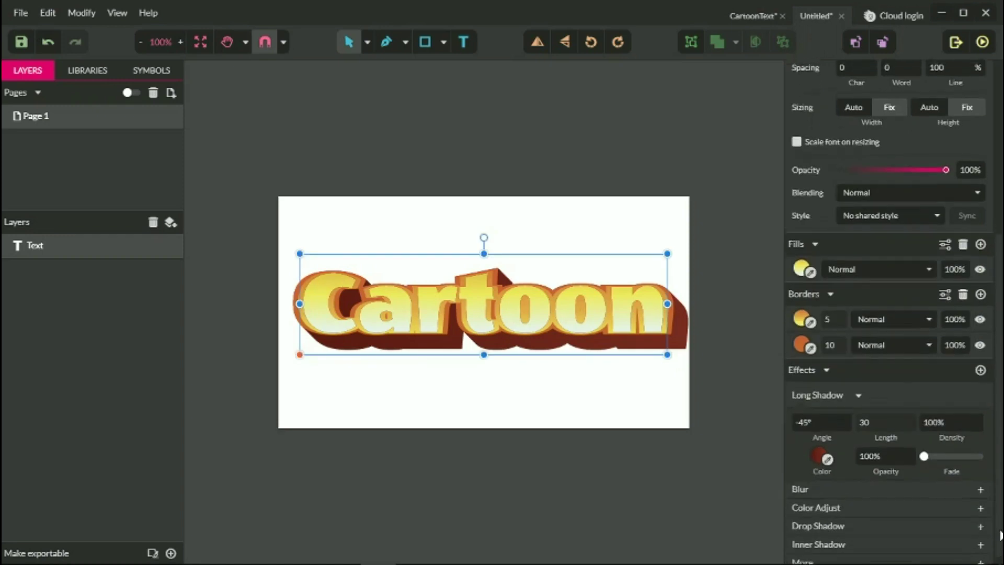
{"action": "left_click", "coordinate": [833, 555]}
{"action": "left_click", "coordinate": [871, 427]}
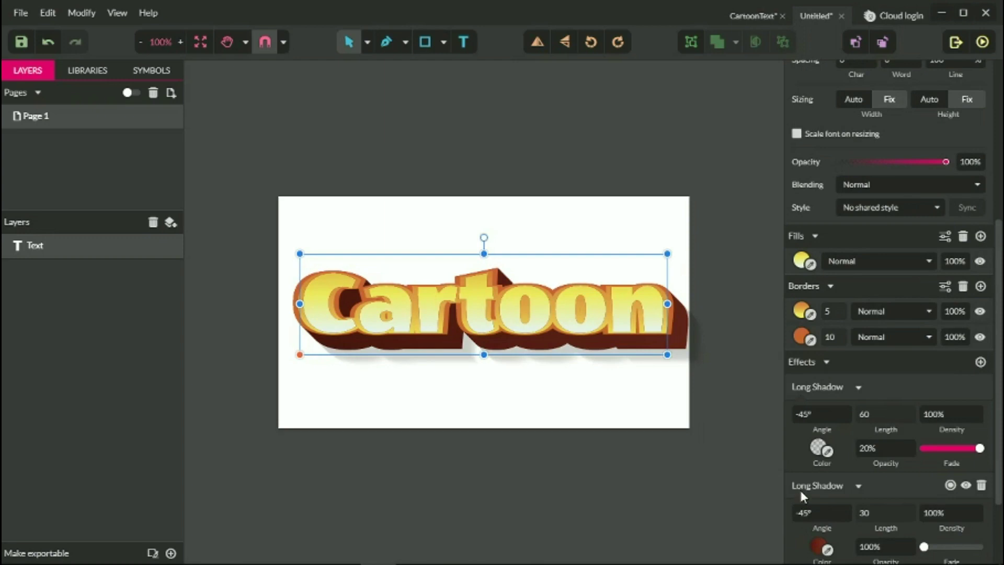
{"action": "scroll", "coordinate": [812, 434], "scroll_direction": "down", "scroll_amount": 3}
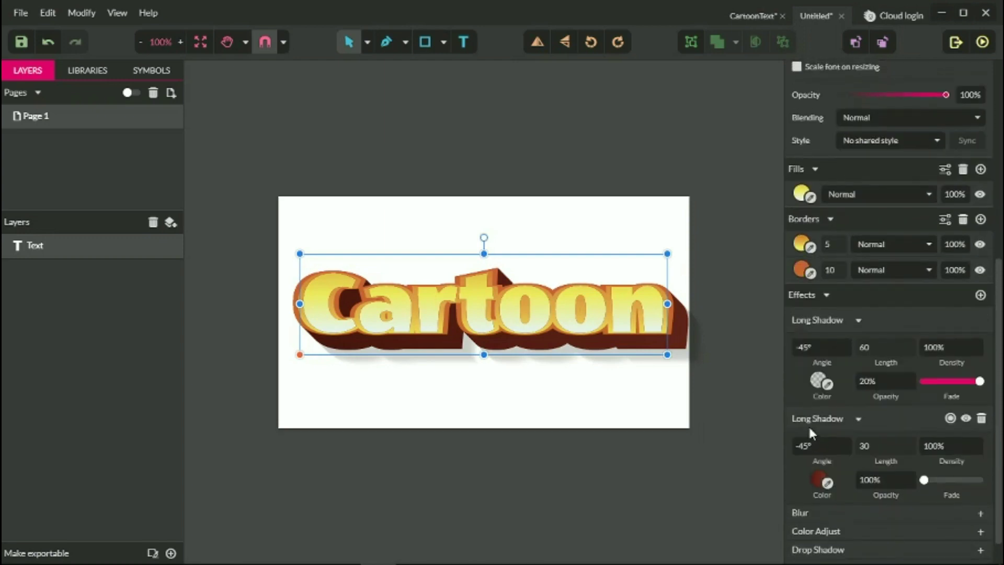
{"action": "scroll", "coordinate": [809, 433], "scroll_direction": "down", "scroll_amount": 1}
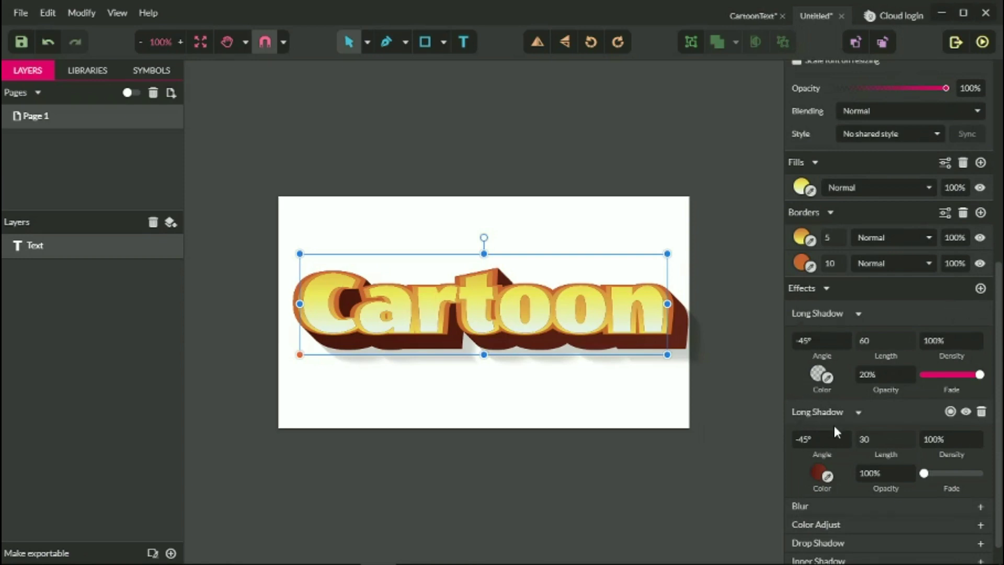
{"action": "left_click_drag", "start_coordinate": [833, 420], "coordinate": [830, 364]}
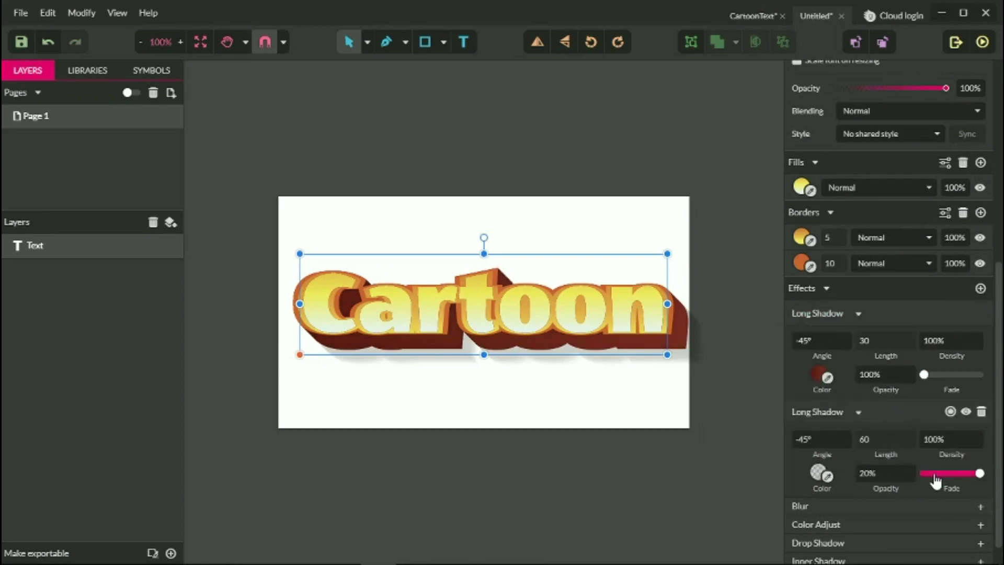
Check the effect settings of the Gravit text in the CartoonText document and return to the Untitled document.
{"action": "left_click", "coordinate": [859, 474]}
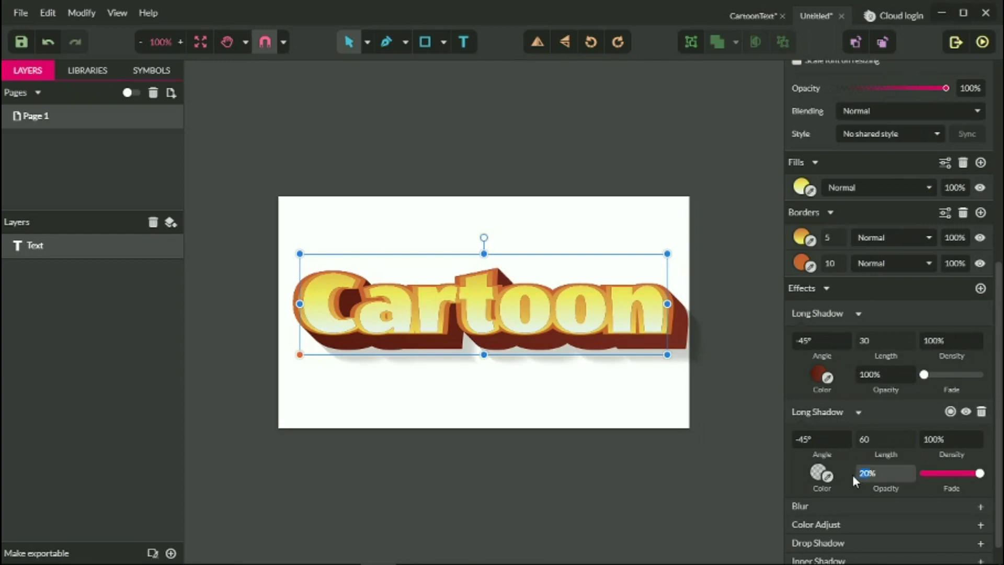
{"action": "left_click", "coordinate": [745, 15]}
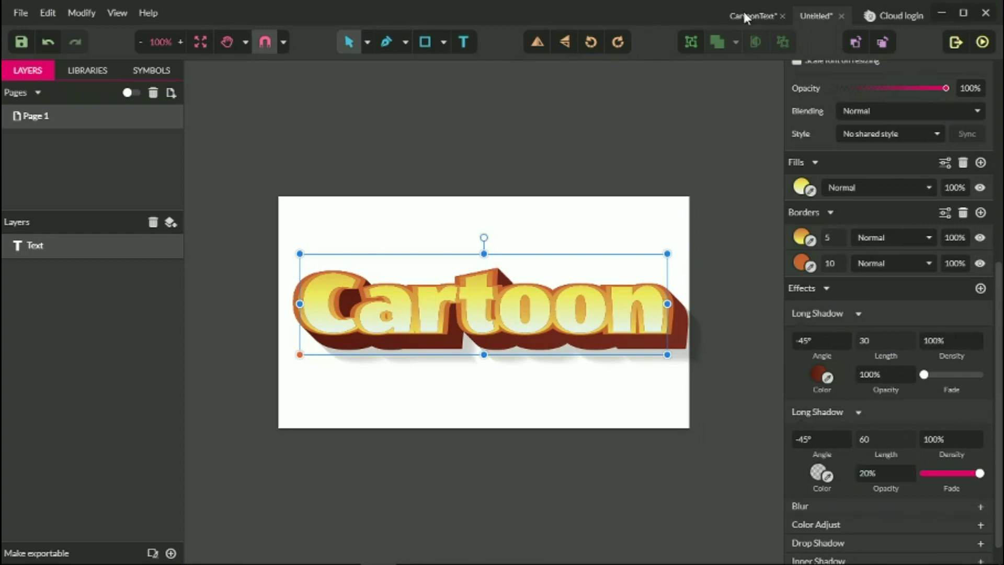
{"action": "scroll", "coordinate": [843, 479], "scroll_direction": "down", "scroll_amount": 5}
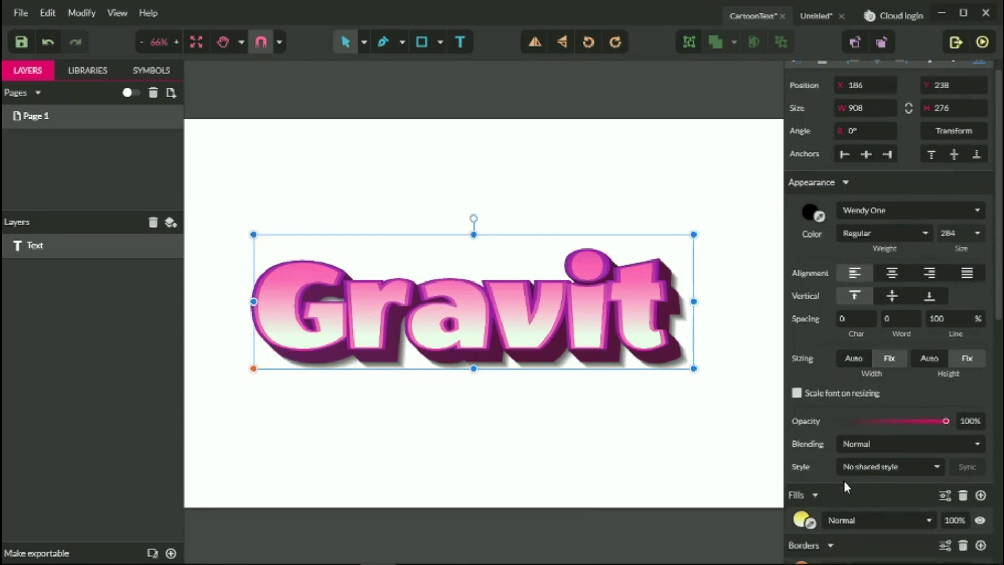
{"action": "scroll", "coordinate": [860, 502], "scroll_direction": "down", "scroll_amount": 2}
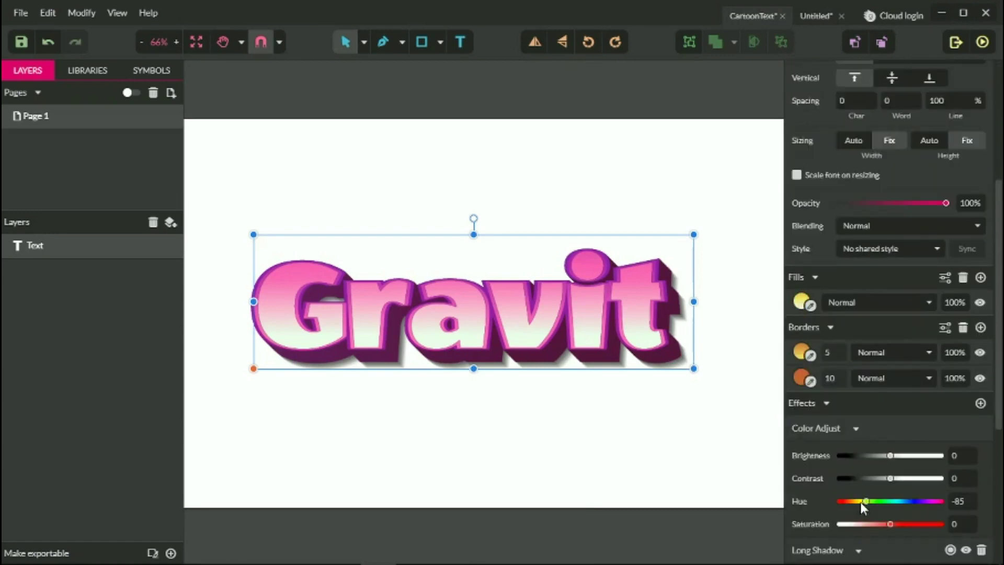
{"action": "scroll", "coordinate": [860, 501], "scroll_direction": "down", "scroll_amount": 5}
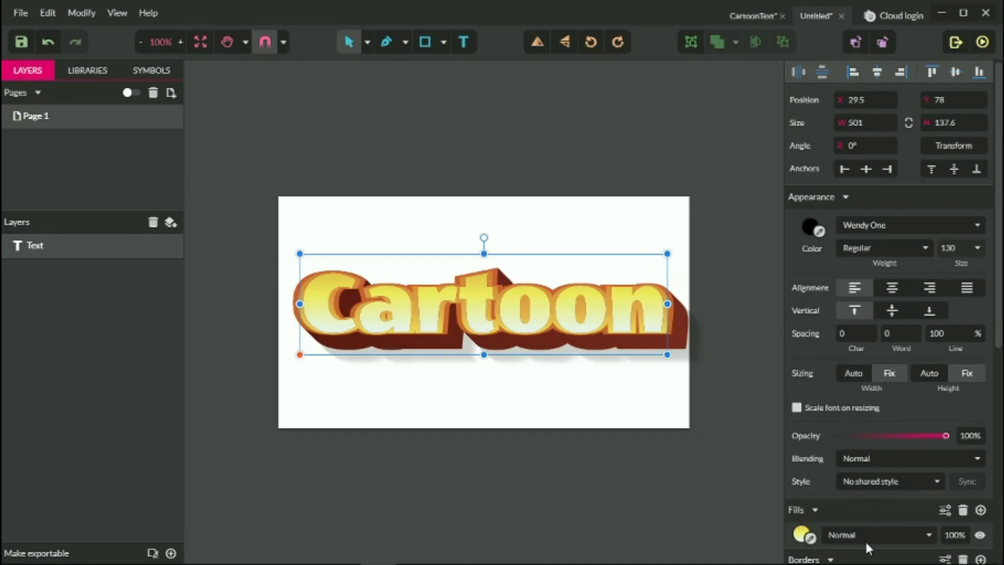
Set the second, faded long shadow's length to 50 and its opacity to 60%.
{"action": "scroll", "coordinate": [865, 540], "scroll_direction": "down", "scroll_amount": 10}
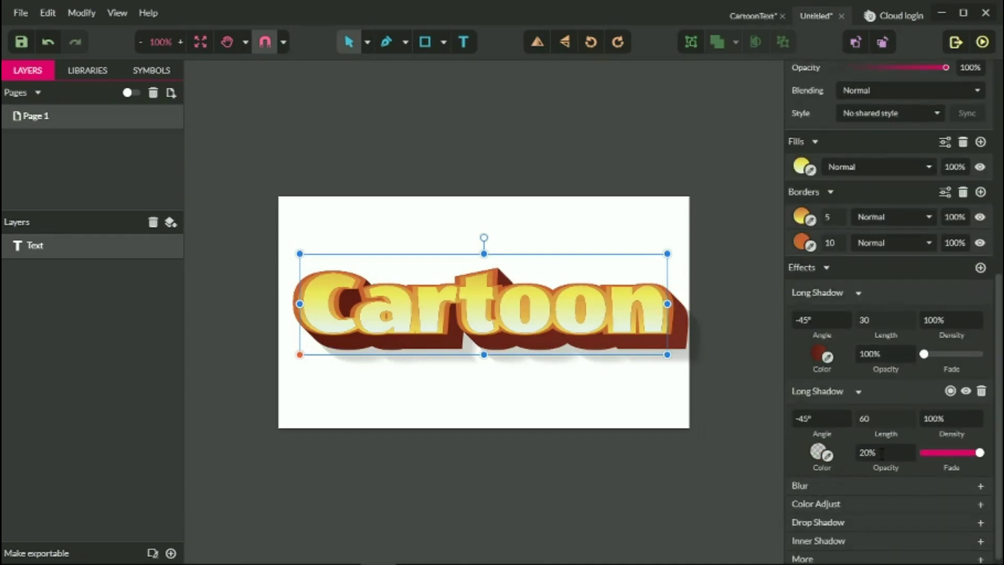
{"action": "left_click", "coordinate": [863, 421]}
{"action": "key", "text": "BackSpace"}
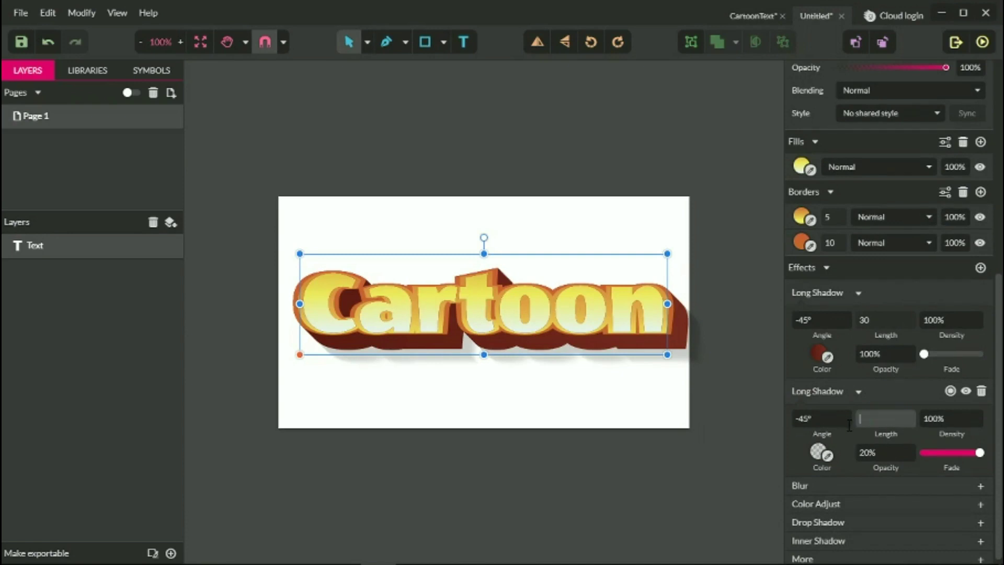
{"action": "type", "text": "50"}
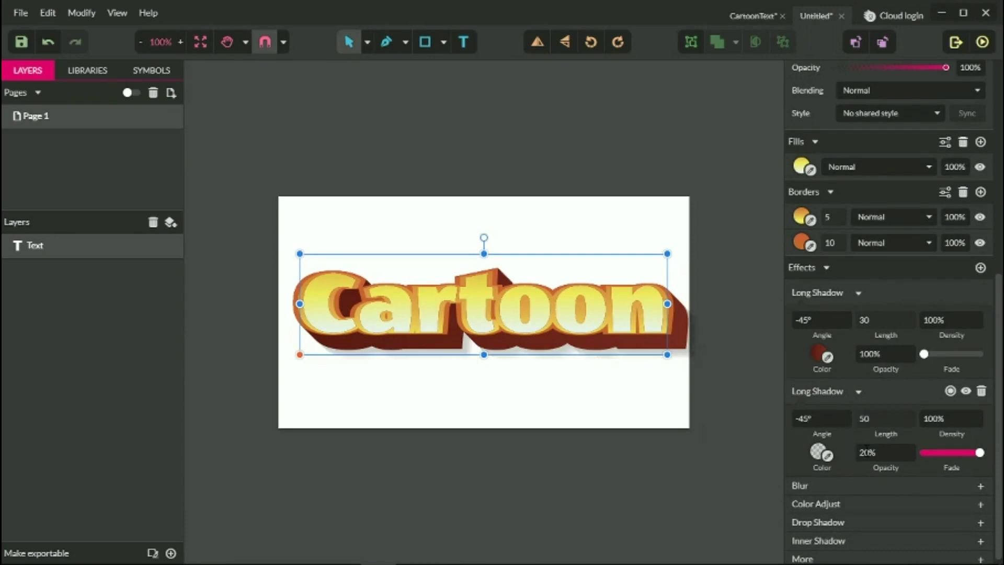
{"action": "left_click", "coordinate": [867, 451]}
{"action": "type", "text": "0"}
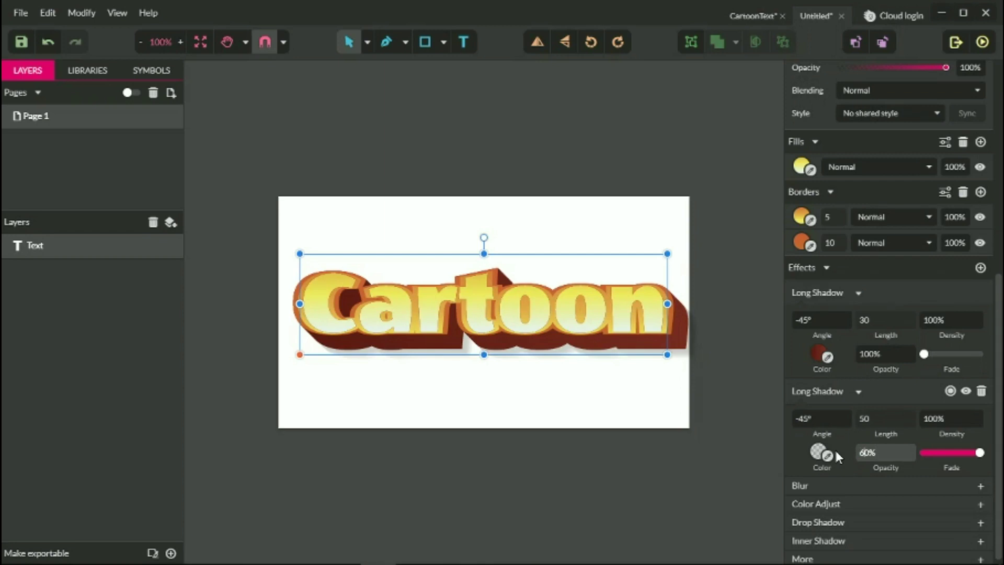
{"action": "type", "text": "6"}
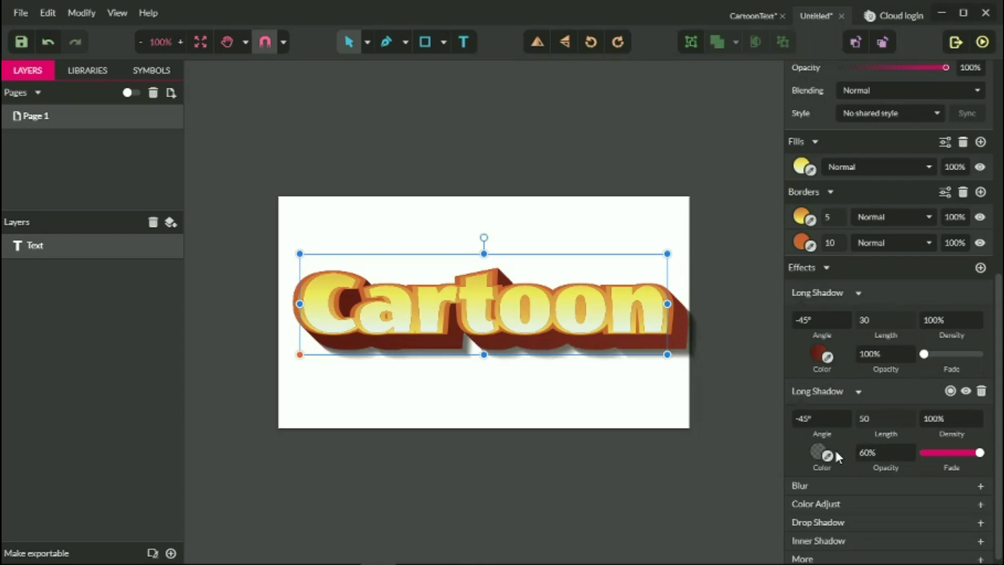
{"action": "key", "text": "Escape"}
Move the Cartoon text slightly left and up to the upper edge of the page.
{"action": "left_click", "coordinate": [610, 313]}
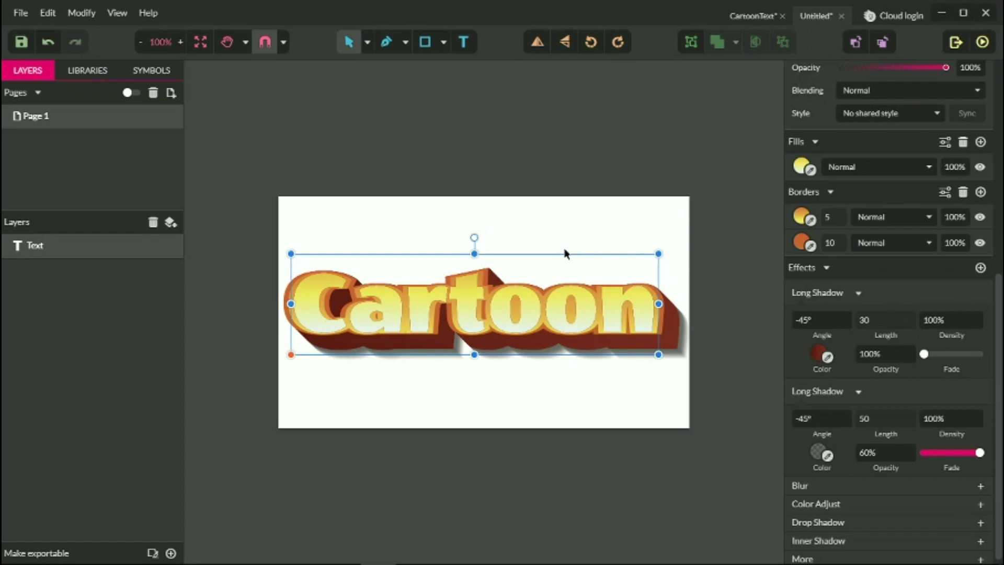
{"action": "left_click_drag", "start_coordinate": [630, 287], "coordinate": [631, 237]}
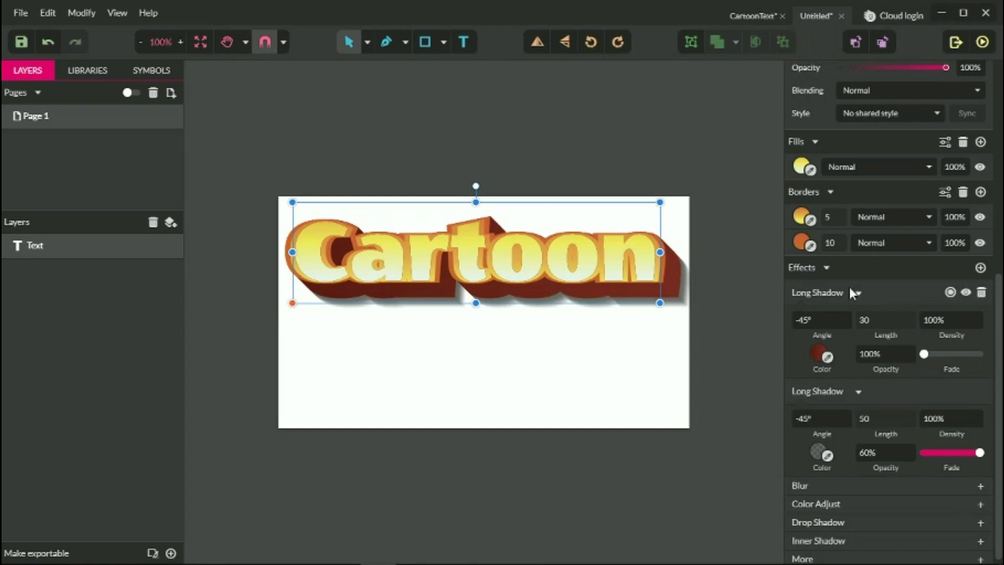
Create a new shared style named "cartoon" from the text, including its style, fill, border, effects and text attributes.
{"action": "scroll", "coordinate": [866, 195], "scroll_direction": "up", "scroll_amount": 5}
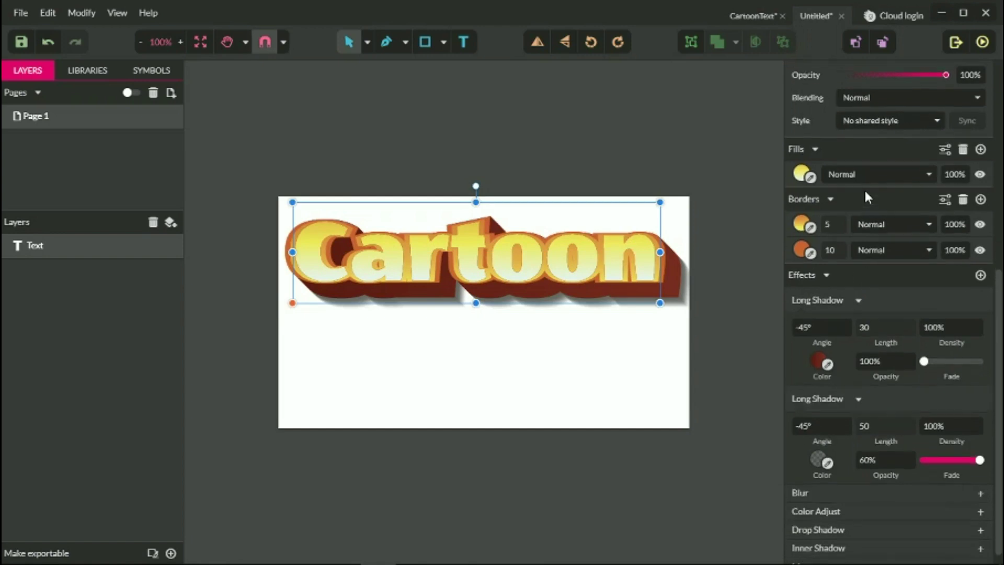
{"action": "left_click", "coordinate": [857, 256]}
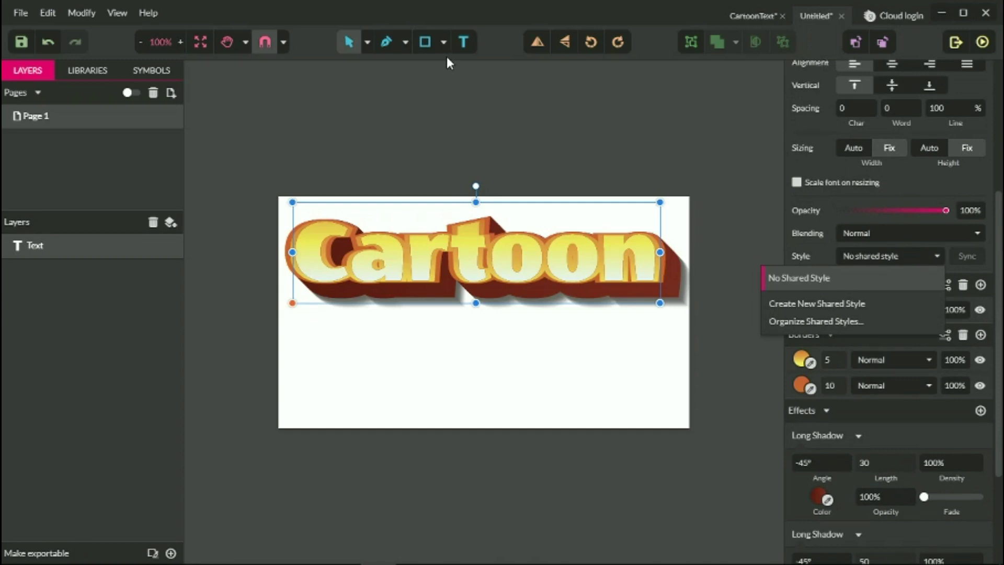
{"action": "left_click", "coordinate": [820, 308]}
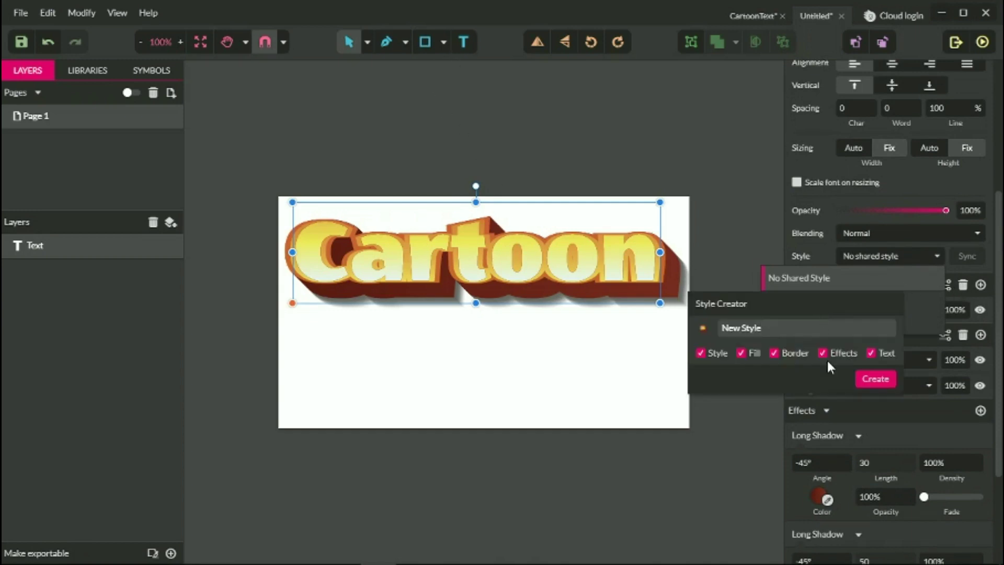
{"action": "key", "text": "ctrl+a"}
{"action": "key", "text": "BackSpace"}
{"action": "type", "text": "cartoon"}
{"action": "left_click", "coordinate": [878, 379]}
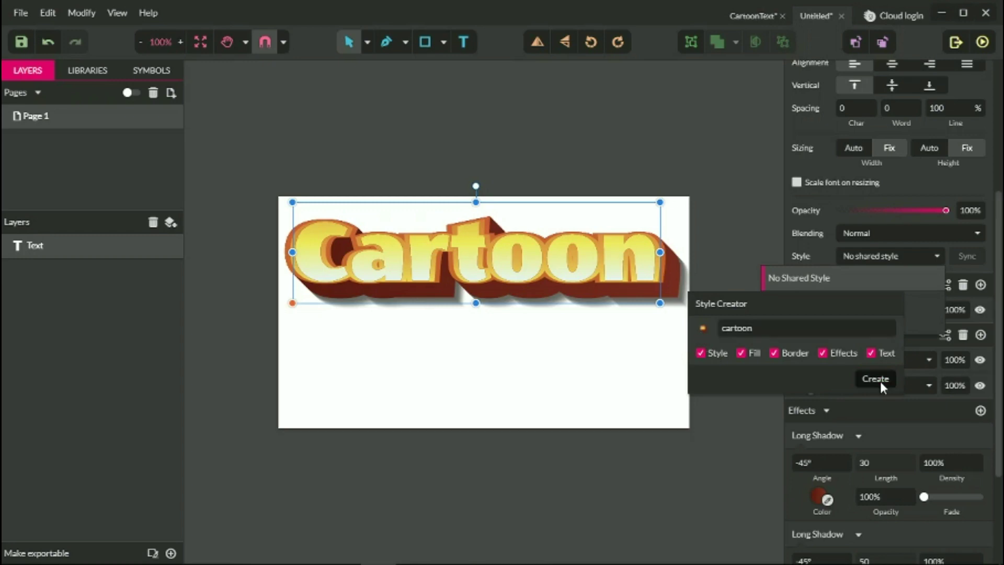
Draw a tilted triangle about 148 by 155 px below the Cartoon text and apply the "cartoon" shared style to it.
{"action": "left_click", "coordinate": [443, 42]}
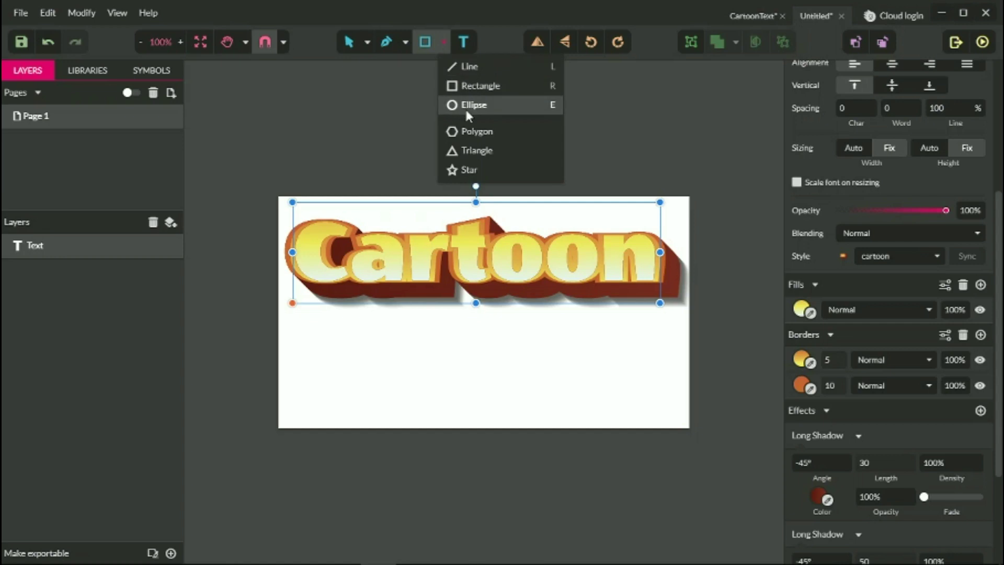
{"action": "left_click", "coordinate": [469, 150]}
{"action": "left_click_drag", "start_coordinate": [469, 374], "coordinate": [514, 428]}
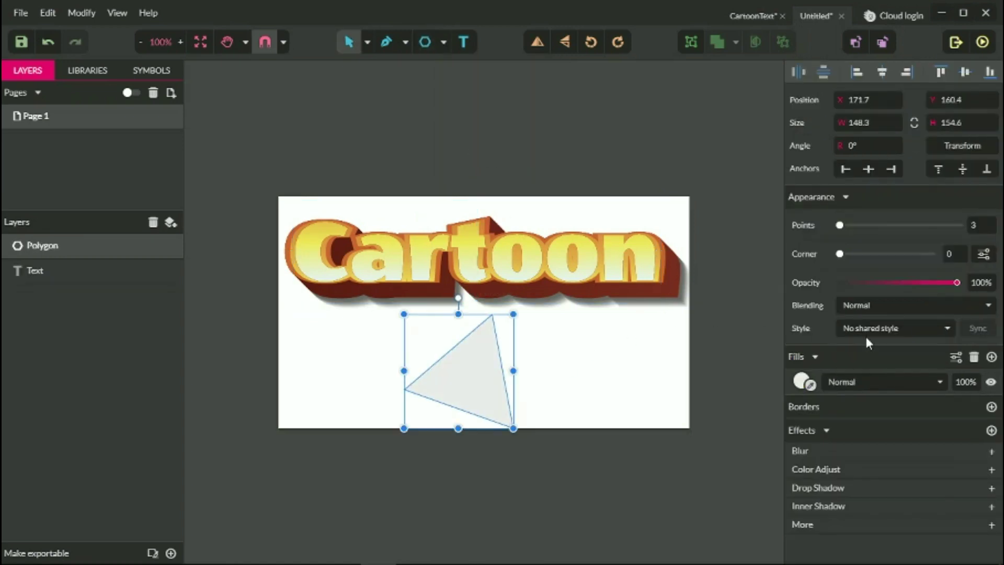
{"action": "left_click", "coordinate": [865, 330]}
{"action": "left_click", "coordinate": [844, 376]}
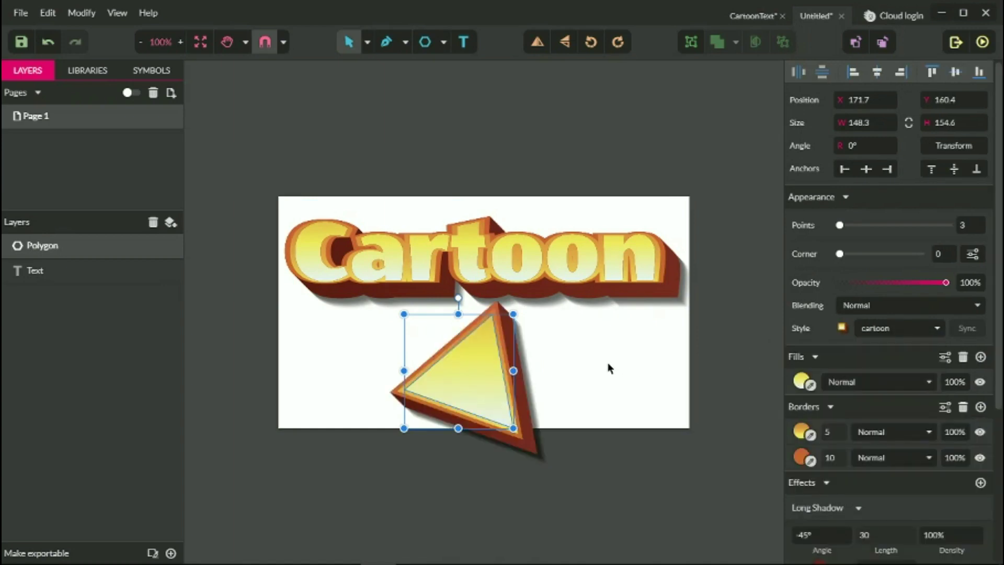
{"action": "left_click", "coordinate": [605, 362]}
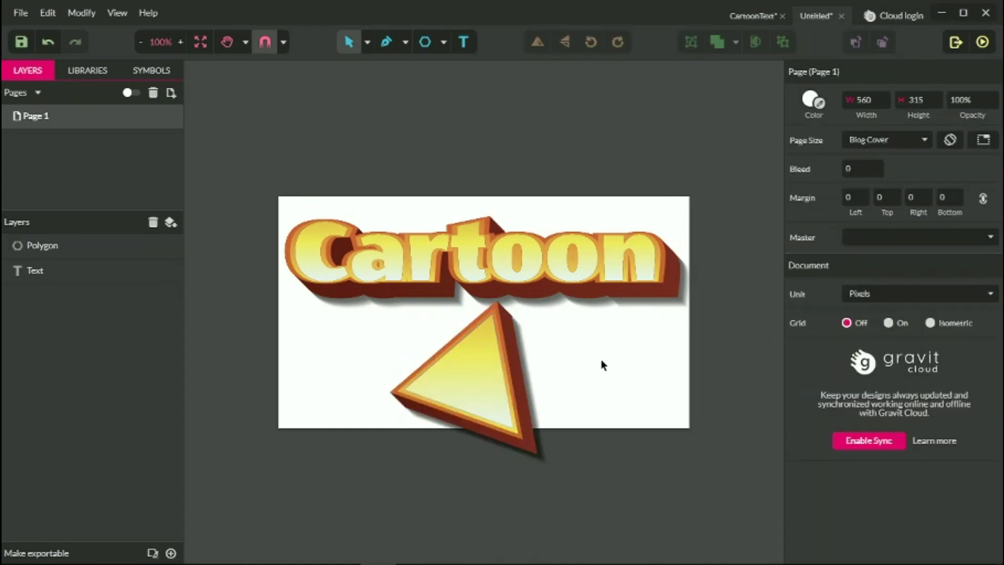
Shrink the styled triangle to about 84 by 88 px, and delete it from the page.
{"action": "left_click", "coordinate": [459, 361]}
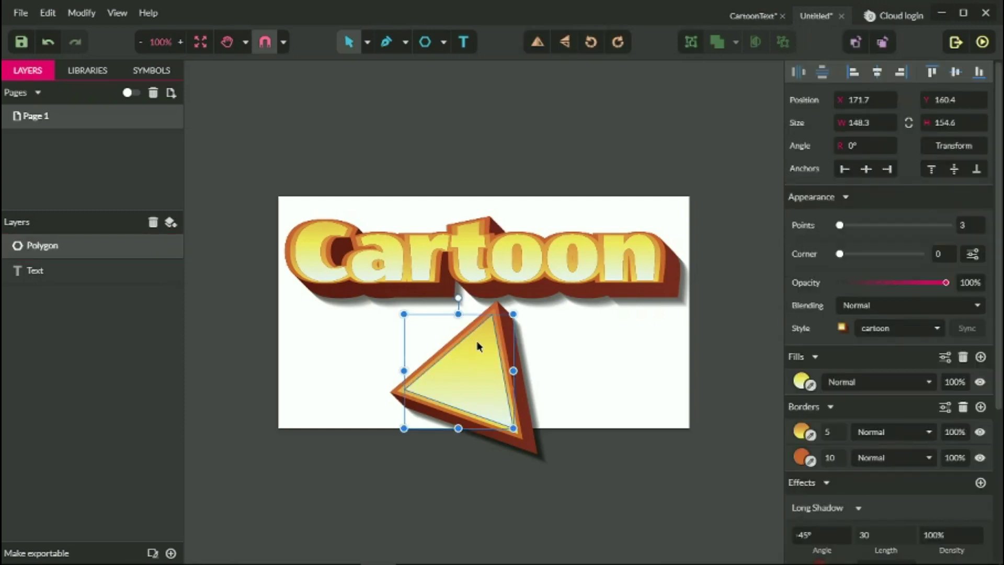
{"action": "left_click_drag", "start_coordinate": [513, 313], "coordinate": [486, 344]}
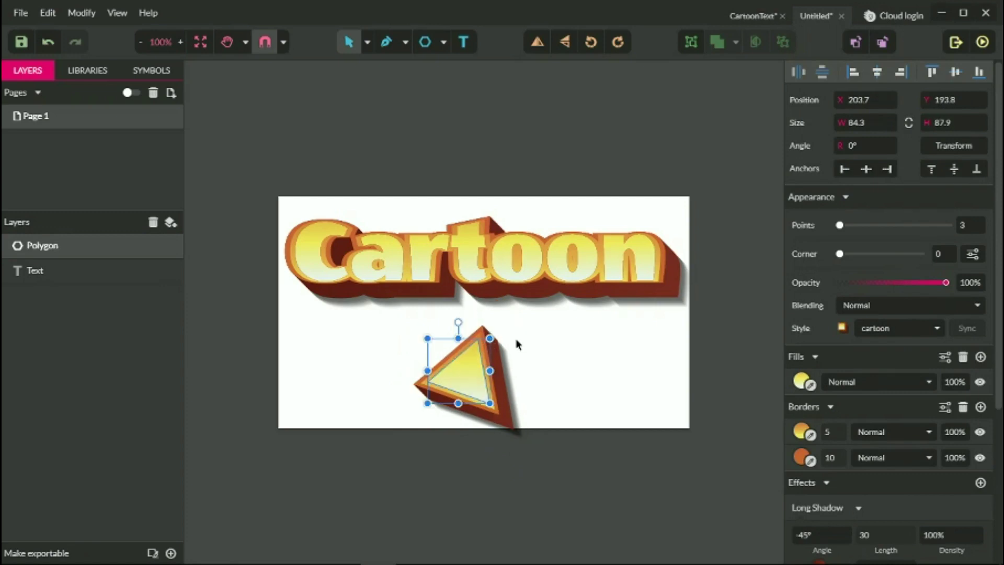
{"action": "key", "text": "Delete"}
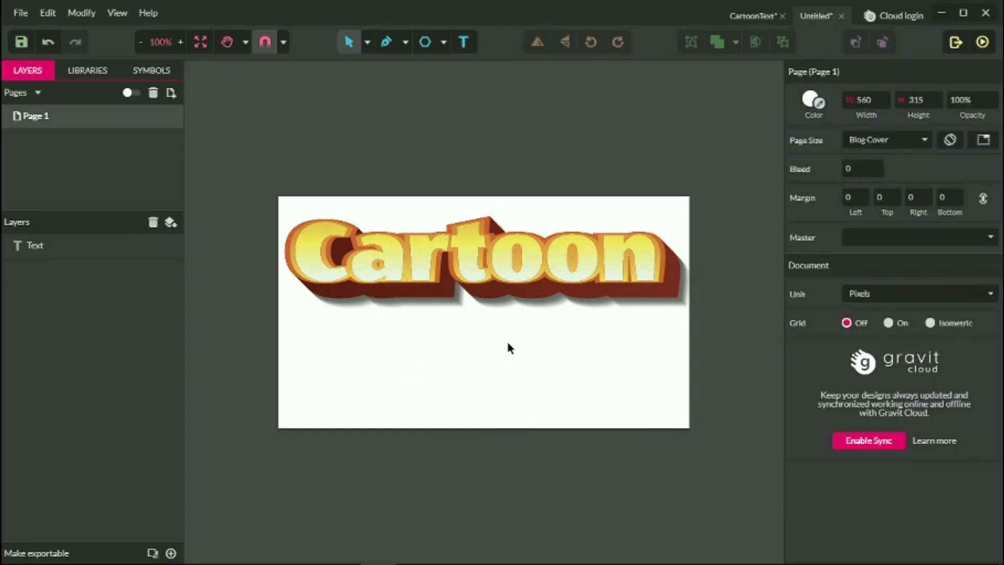
Add a Color Adjust effect to the Cartoon text and set its hue to -75°.
{"action": "left_click", "coordinate": [454, 249]}
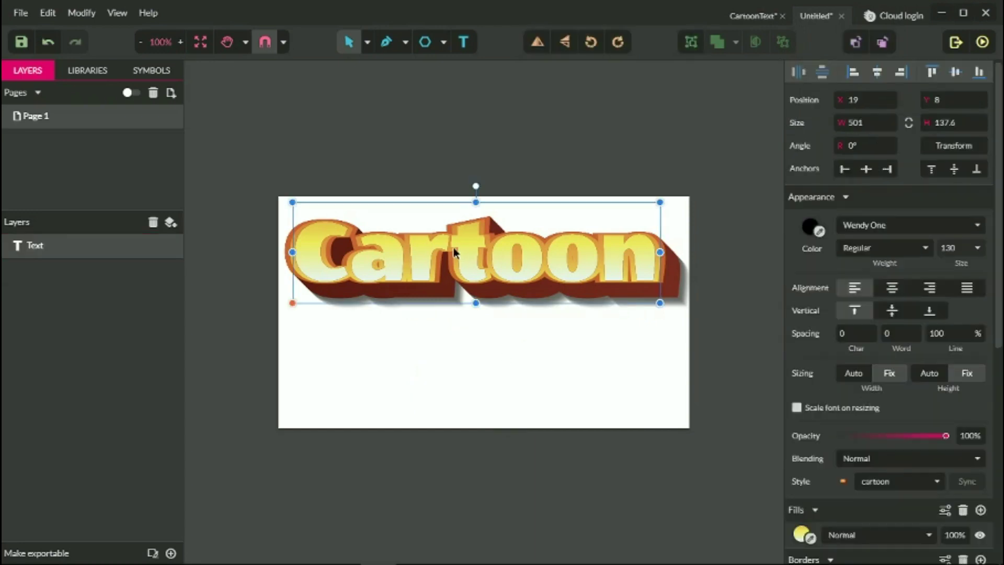
{"action": "scroll", "coordinate": [798, 479], "scroll_direction": "down", "scroll_amount": 8}
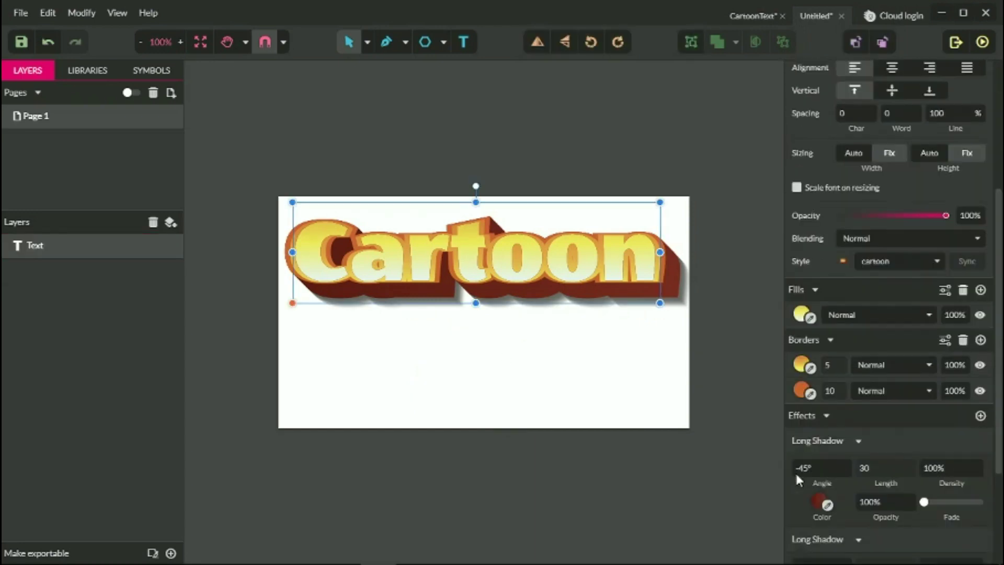
{"action": "scroll", "coordinate": [795, 472], "scroll_direction": "down", "scroll_amount": 1}
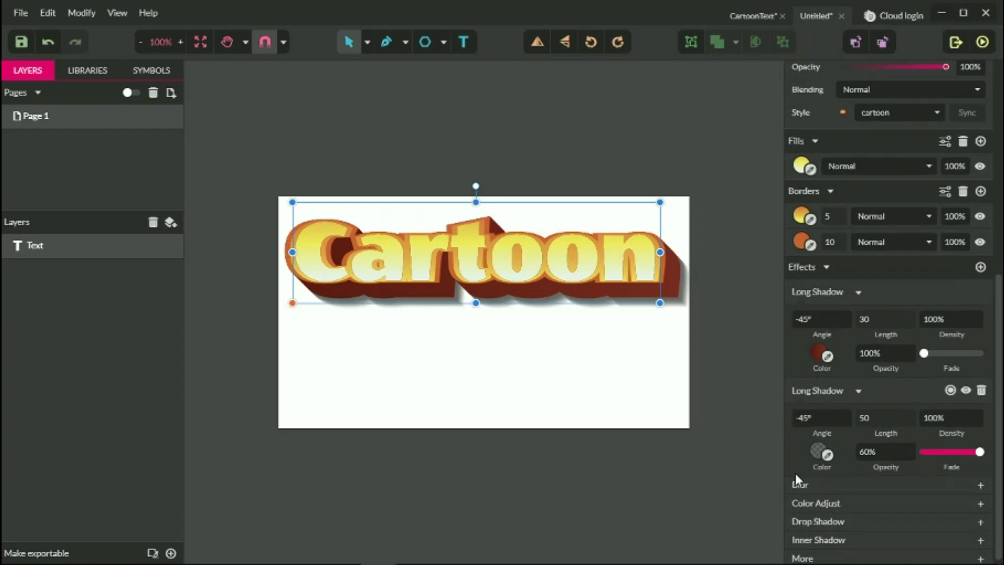
{"action": "left_click", "coordinate": [806, 548]}
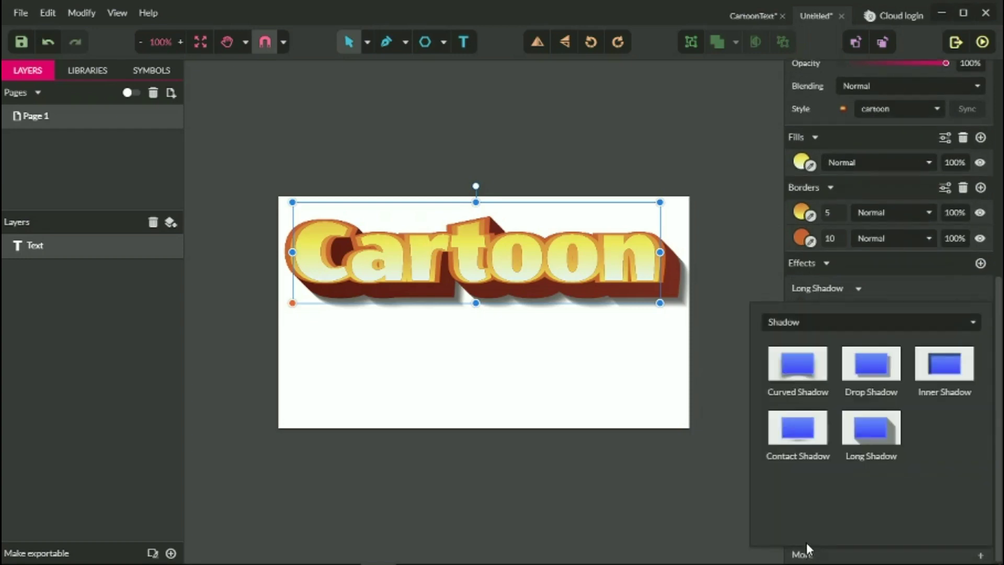
{"action": "left_click", "coordinate": [816, 320]}
{"action": "left_click", "coordinate": [811, 349]}
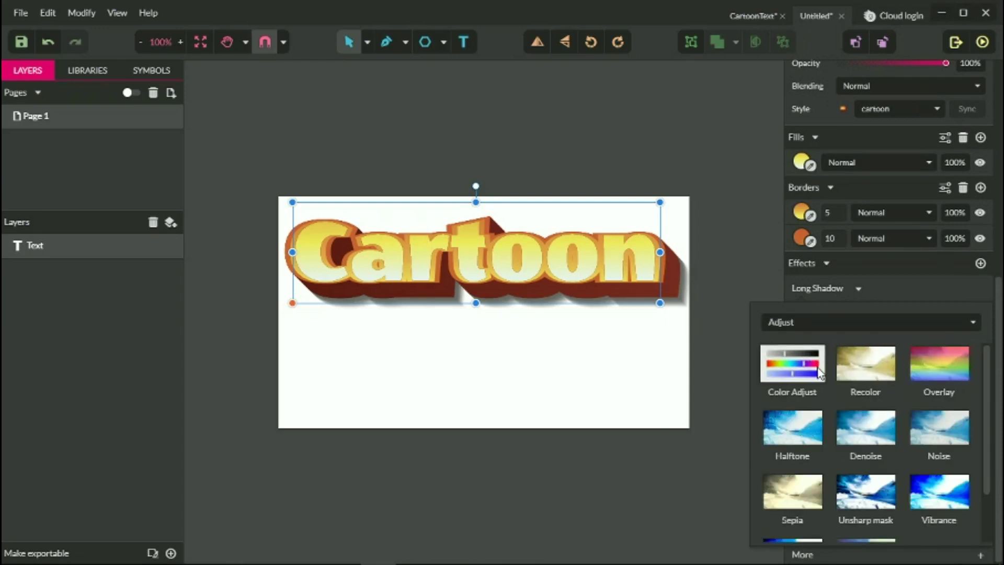
{"action": "left_click", "coordinate": [809, 372]}
{"action": "left_click_drag", "start_coordinate": [888, 361], "coordinate": [869, 361]}
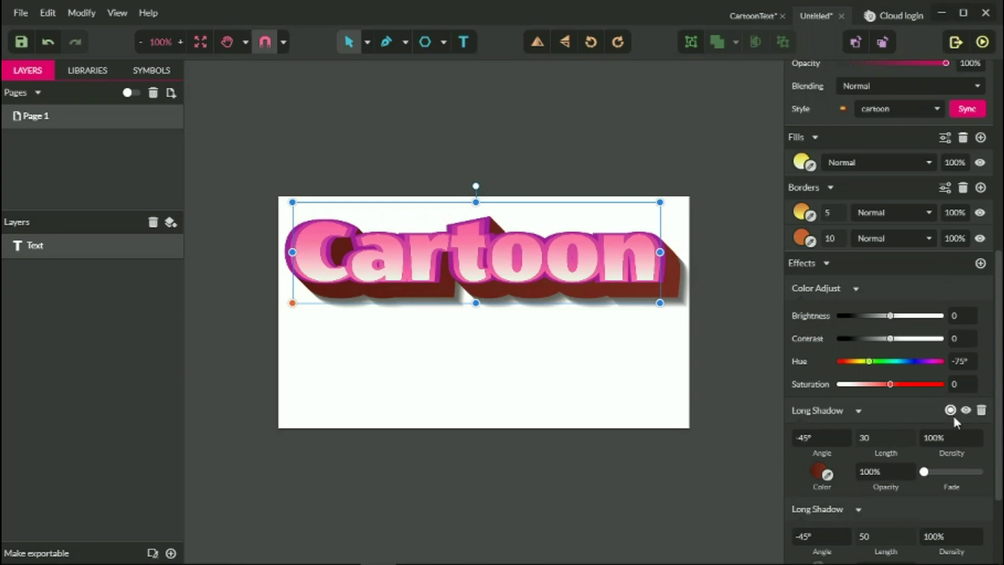
Recolor the dark red long shadow's gradient, shifting the start stop to dark purple and the end stop to dark magenta-red #571224.
{"action": "left_click", "coordinate": [818, 471]}
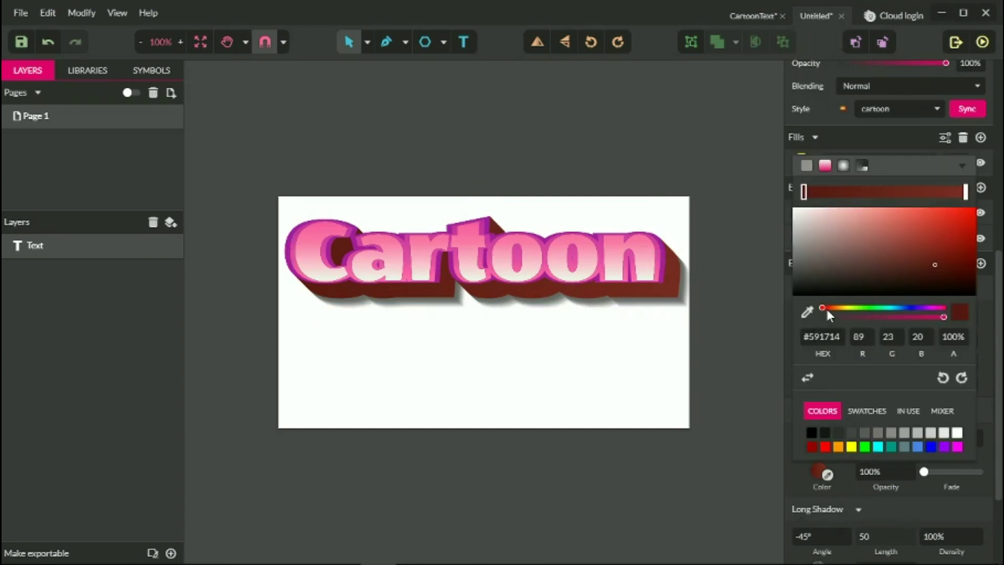
{"action": "left_click_drag", "start_coordinate": [823, 308], "coordinate": [920, 310]}
{"action": "left_click", "coordinate": [966, 192]}
{"action": "left_click", "coordinate": [937, 308]}
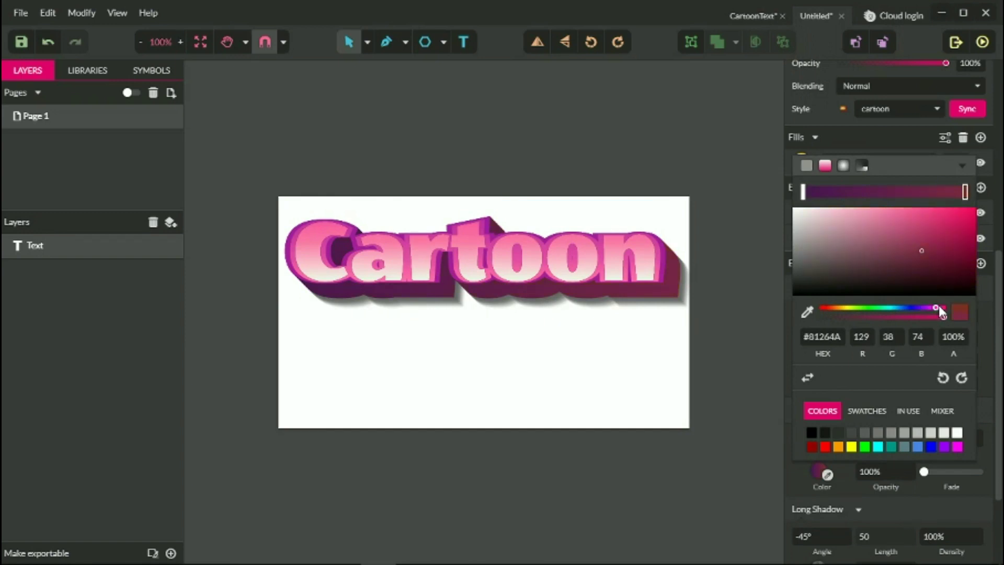
{"action": "mouse_move", "coordinate": [941, 265]}
{"action": "left_mouse_down"}
{"action": "mouse_move", "coordinate": [953, 266]}
{"action": "mouse_move", "coordinate": [938, 265]}
{"action": "left_mouse_up"}
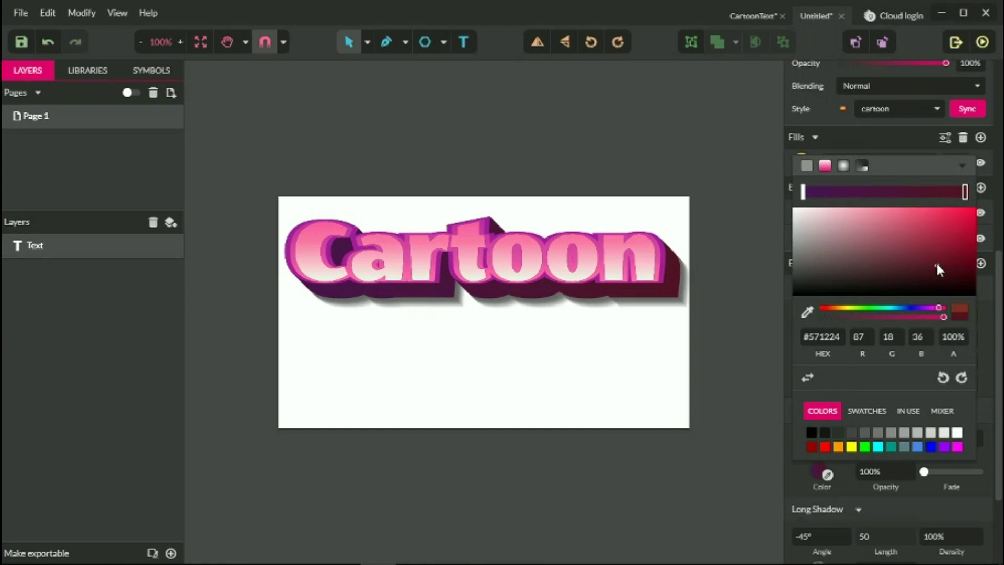
Reduce the Cartoon text's border widths to 3 for the gradient border and 6 for the solid orange border.
{"action": "left_click", "coordinate": [830, 422]}
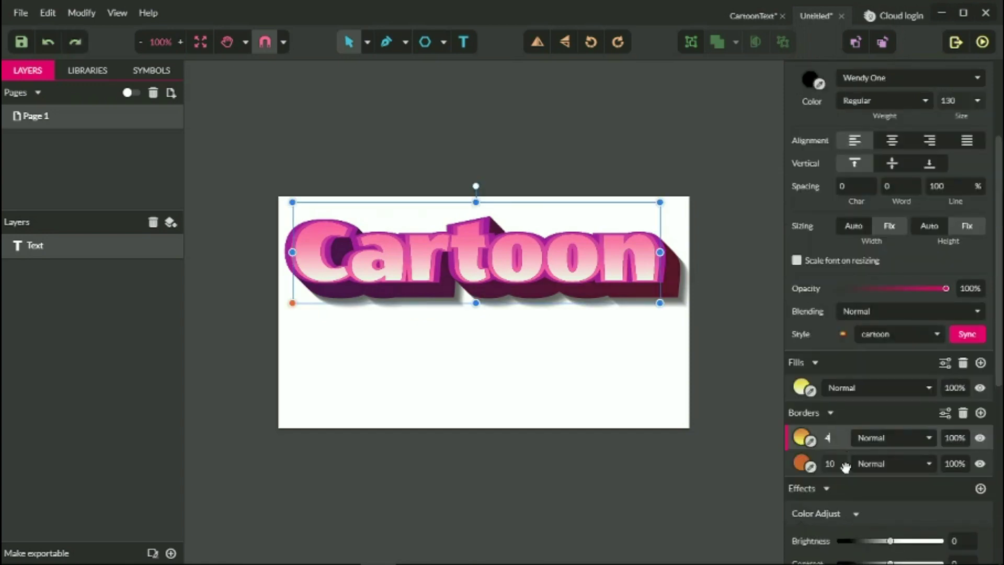
{"action": "key", "text": "Up"}
{"action": "left_click", "coordinate": [837, 462]}
{"action": "key", "text": "Down"}
{"action": "key", "text": "Down"}
{"action": "left_click", "coordinate": [843, 430]}
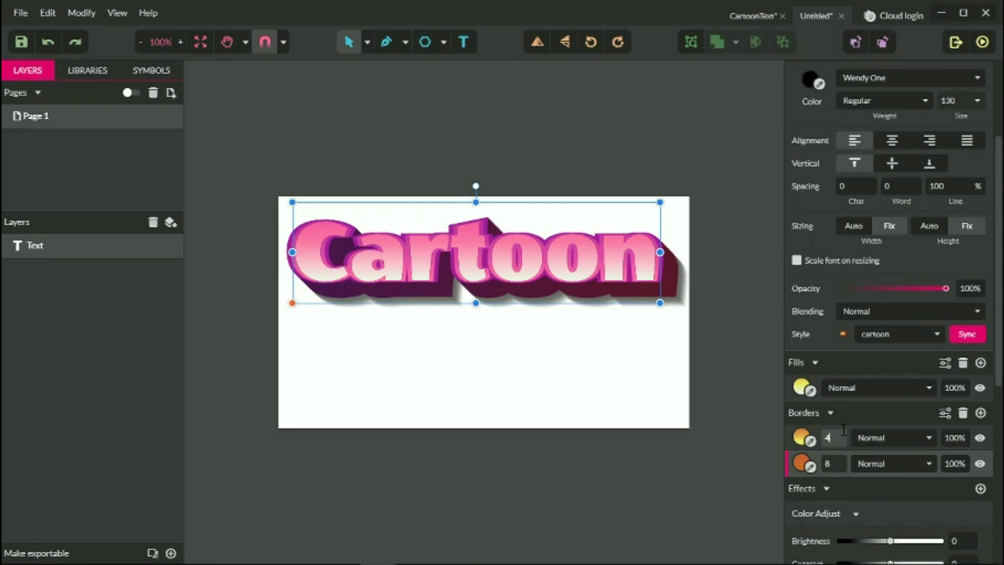
{"action": "key", "text": "Down"}
{"action": "left_click", "coordinate": [830, 468]}
{"action": "key", "text": "Down"}
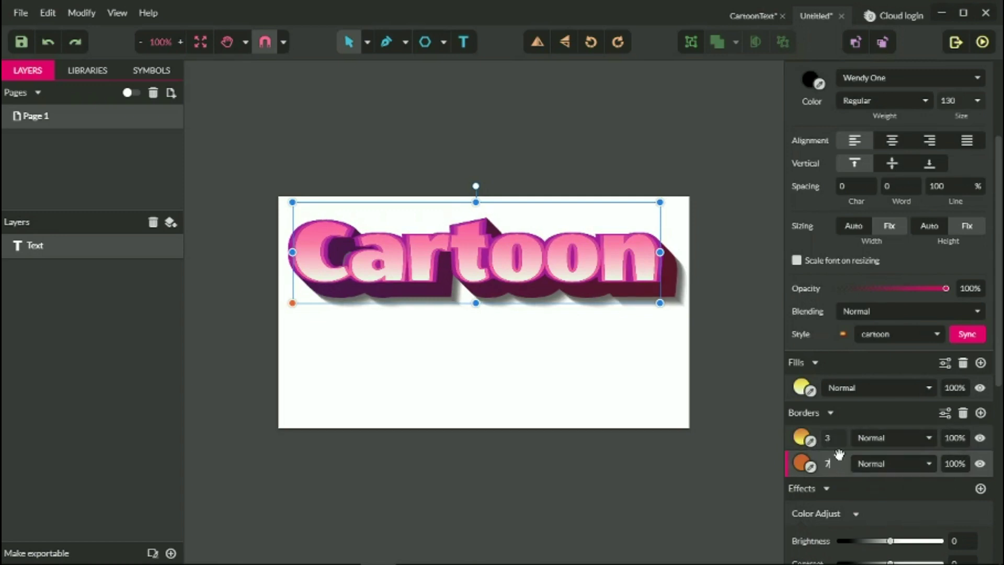
{"action": "left_click", "coordinate": [648, 390]}
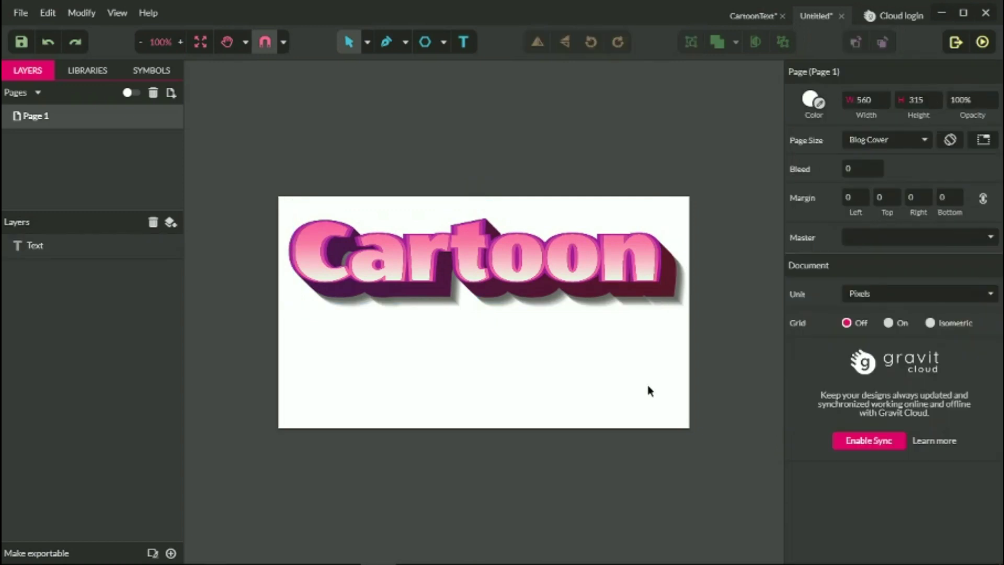
Set the length of the Cartoon text's purple long shadow to 25.
{"action": "left_click", "coordinate": [601, 287]}
{"action": "scroll", "coordinate": [839, 511], "scroll_direction": "down", "scroll_amount": 4}
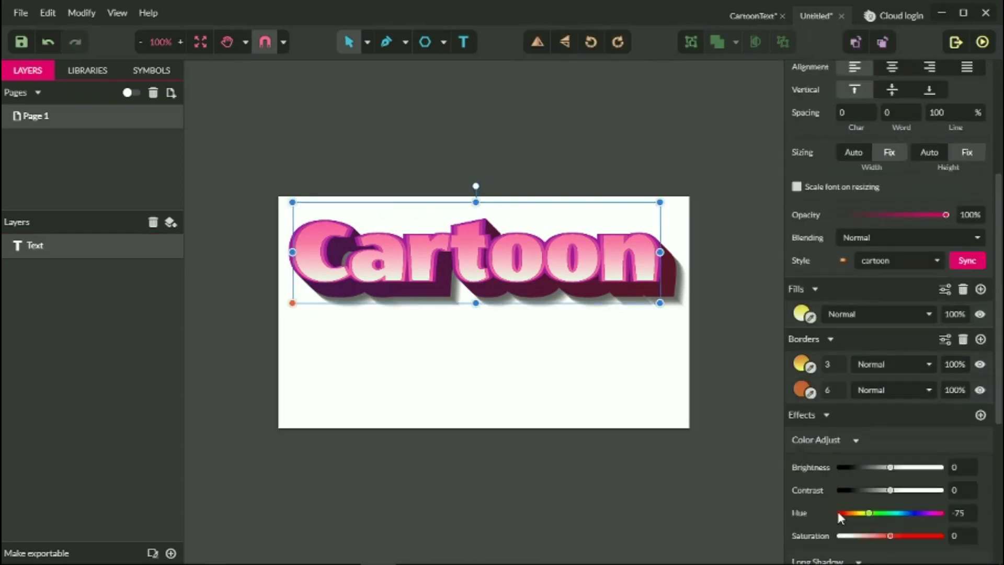
{"action": "scroll", "coordinate": [842, 497], "scroll_direction": "up", "scroll_amount": 3}
{"action": "scroll", "coordinate": [849, 463], "scroll_direction": "down", "scroll_amount": 3}
{"action": "scroll", "coordinate": [874, 450], "scroll_direction": "down", "scroll_amount": 5}
{"action": "left_click", "coordinate": [877, 316]}
{"action": "type", "text": "25"}
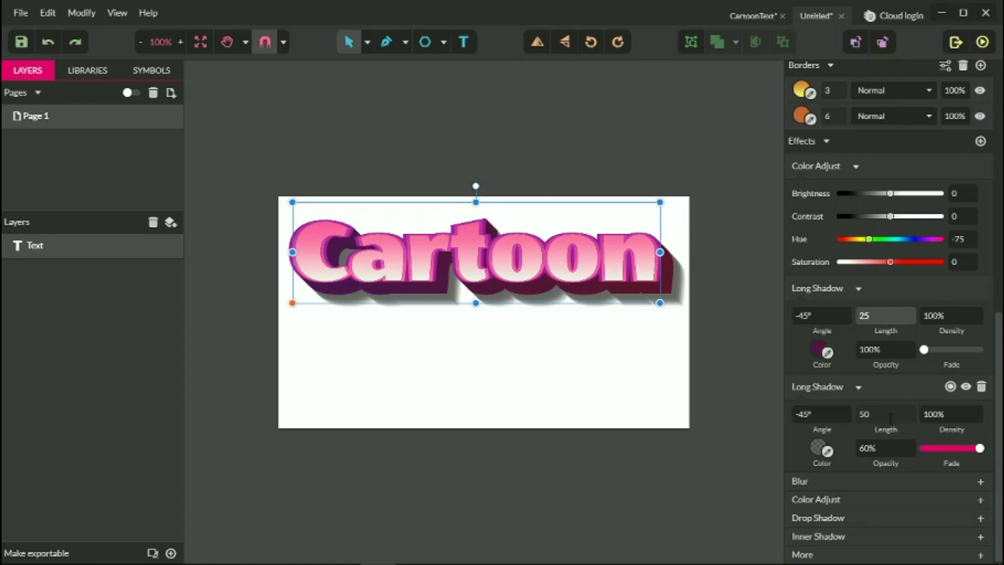
Set the faded grey long shadow's length to 45 and deselect the text.
{"action": "left_click", "coordinate": [889, 416]}
{"action": "key", "text": "Down"}
{"action": "key", "text": "Down"}
{"action": "key", "text": "Down"}
{"action": "key", "text": "Down"}
{"action": "key", "text": "Down"}
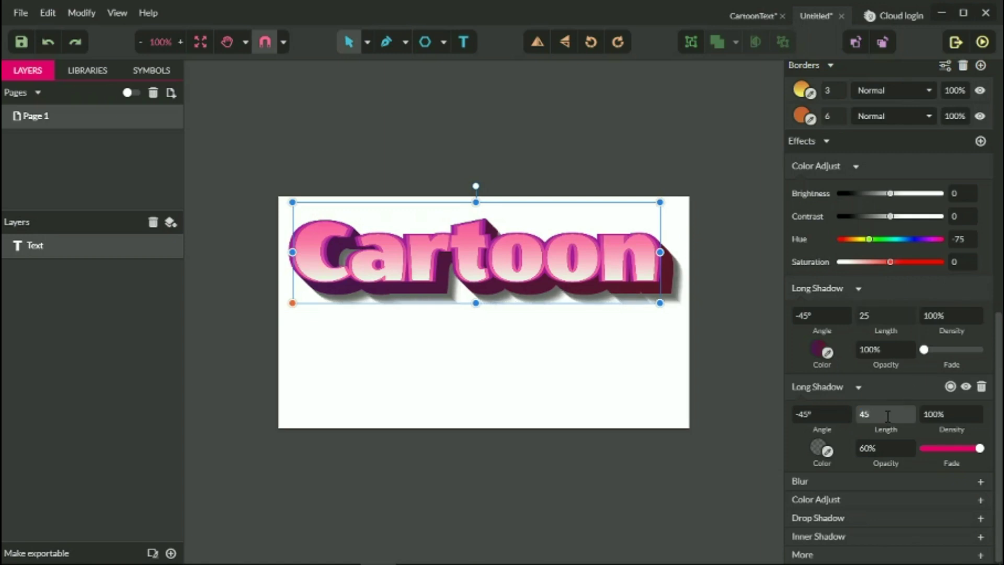
{"action": "left_click", "coordinate": [630, 365]}
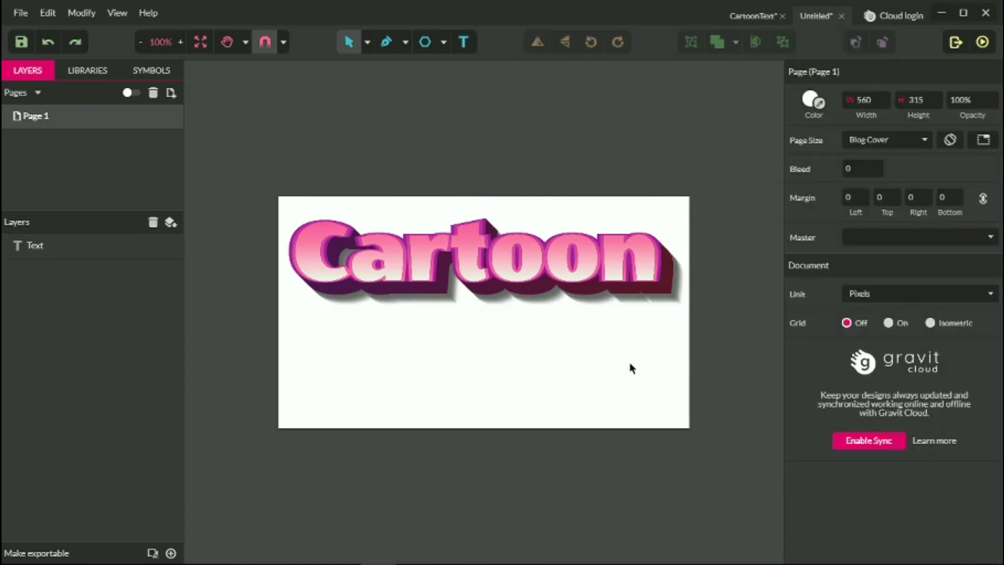